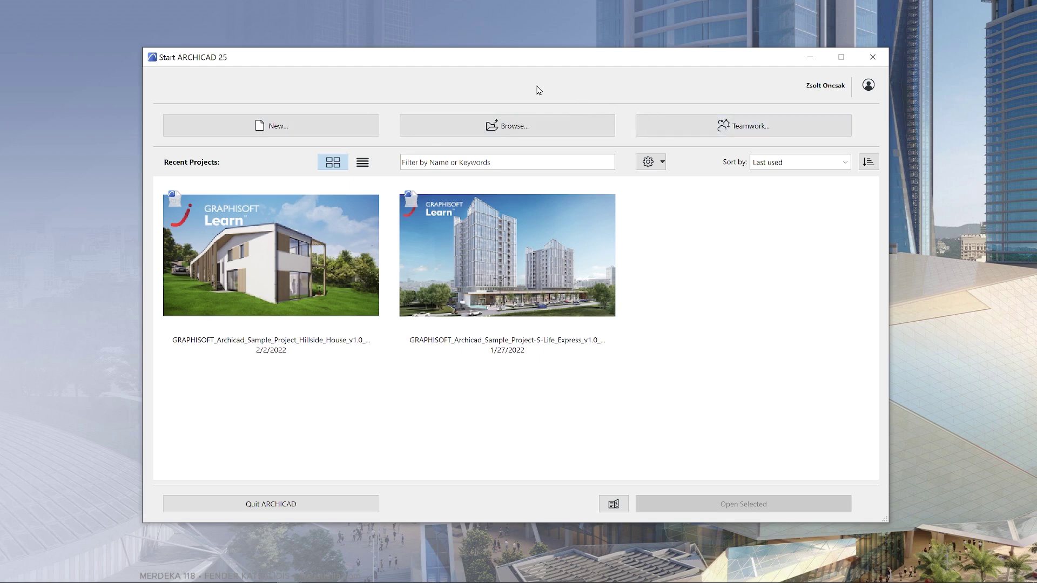
Step: Start a new project from the Start ARCHICAD 25 window
left_click(313, 125)
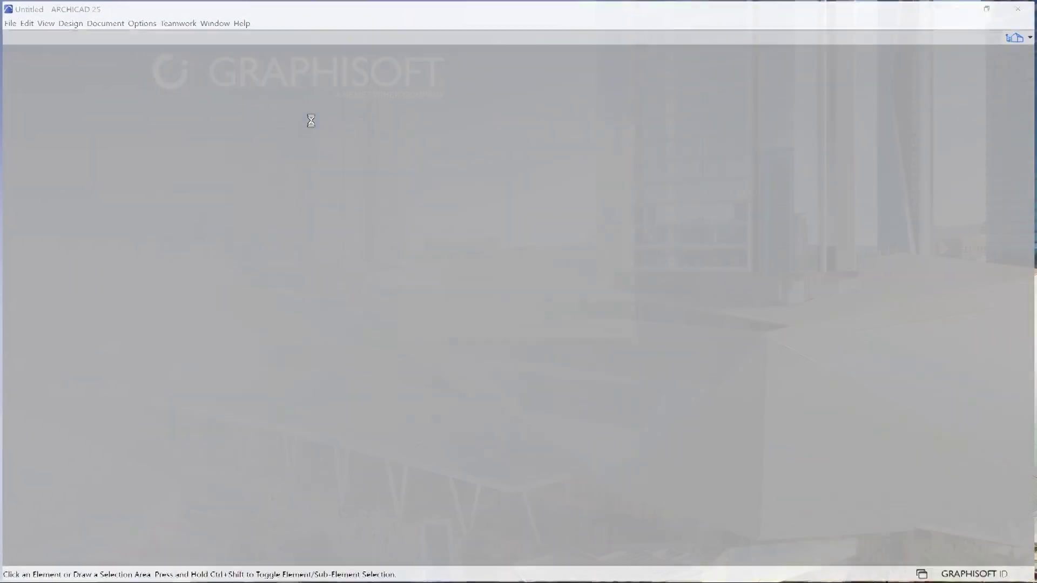
Step: Keep the ARCHICAD 25 Template.tpl template, check the Work Environment Profile, and create the project
left_click(518, 182)
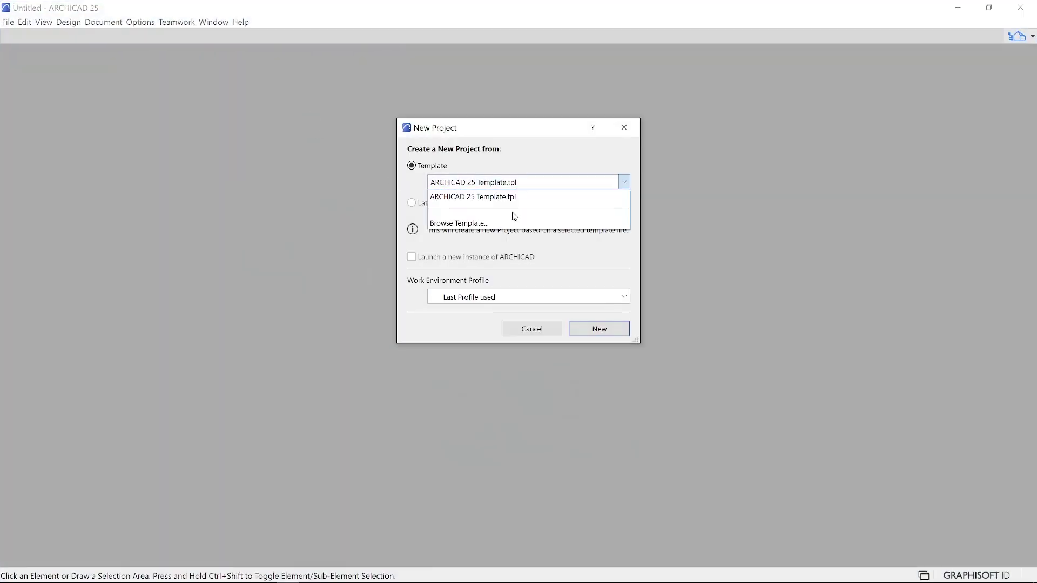
left_click(540, 250)
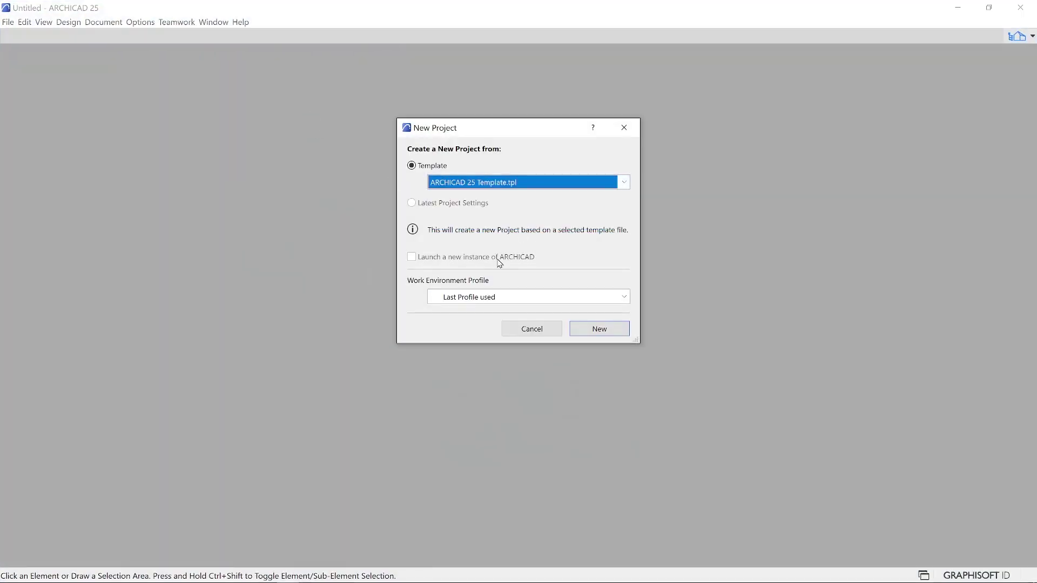
left_click(468, 298)
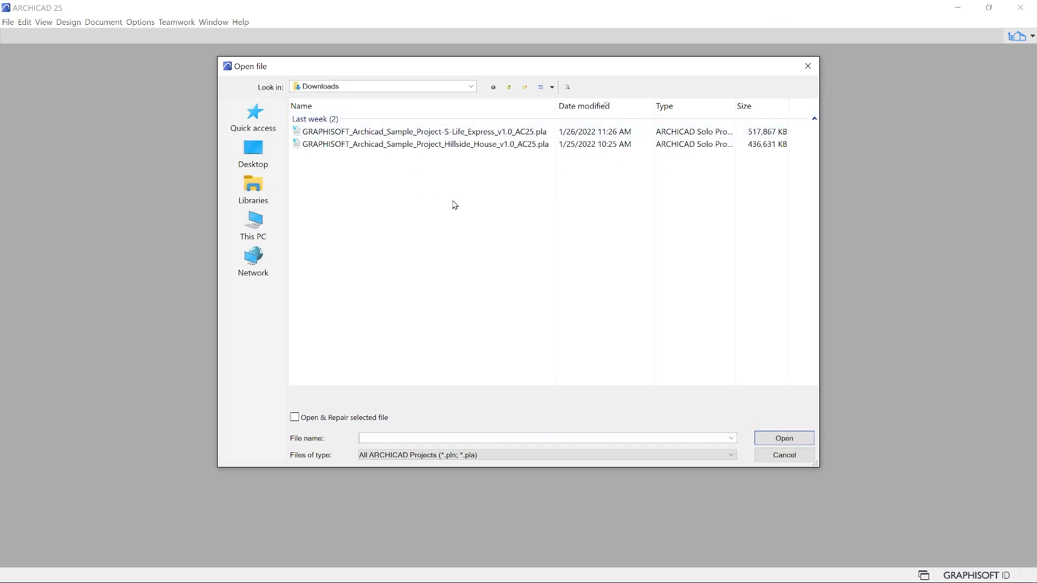
Step: Open the Hillside_House .pla file from Downloads, reading elements directly from the archive
left_click(465, 145)
left_click(786, 439)
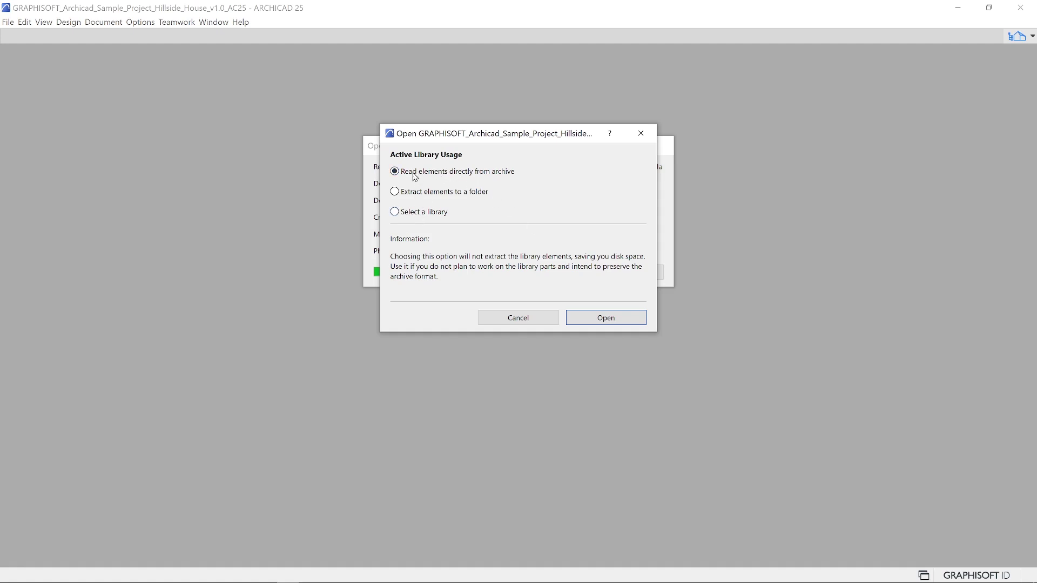
left_click(609, 318)
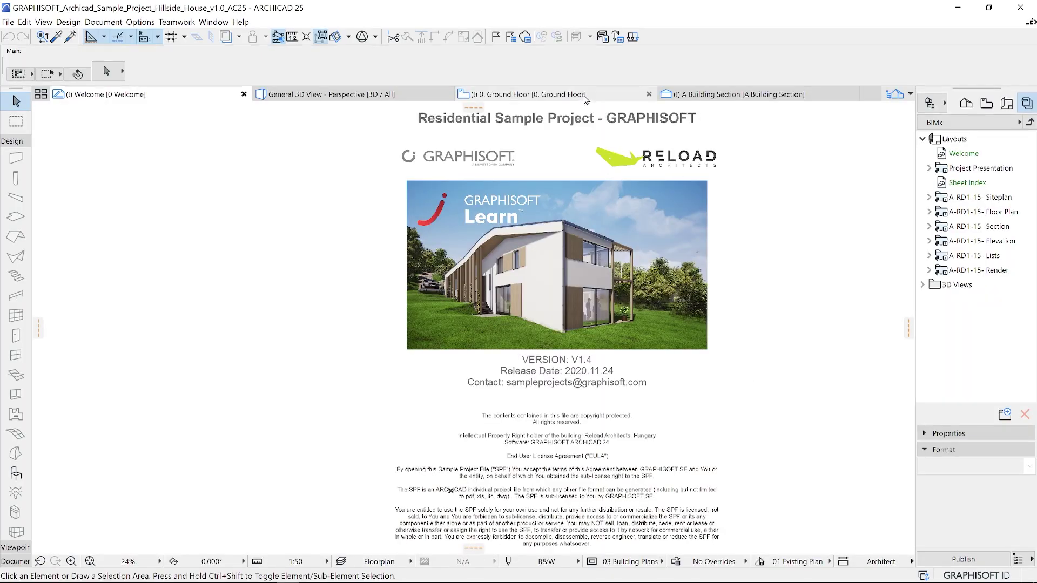
Step: Switch from the Welcome layout to the '0. Ground Floor' plan tab
left_click(585, 96)
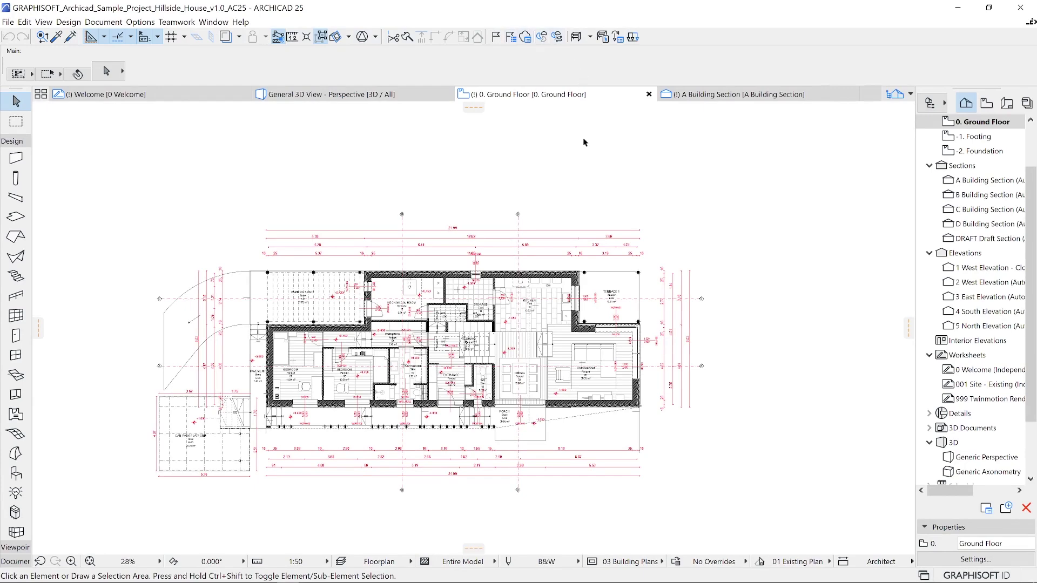
Step: Turn on the Attributes toolbar via Window > Toolbars and dock it in the top toolbar row
left_click(214, 21)
mouse_move(281, 161)
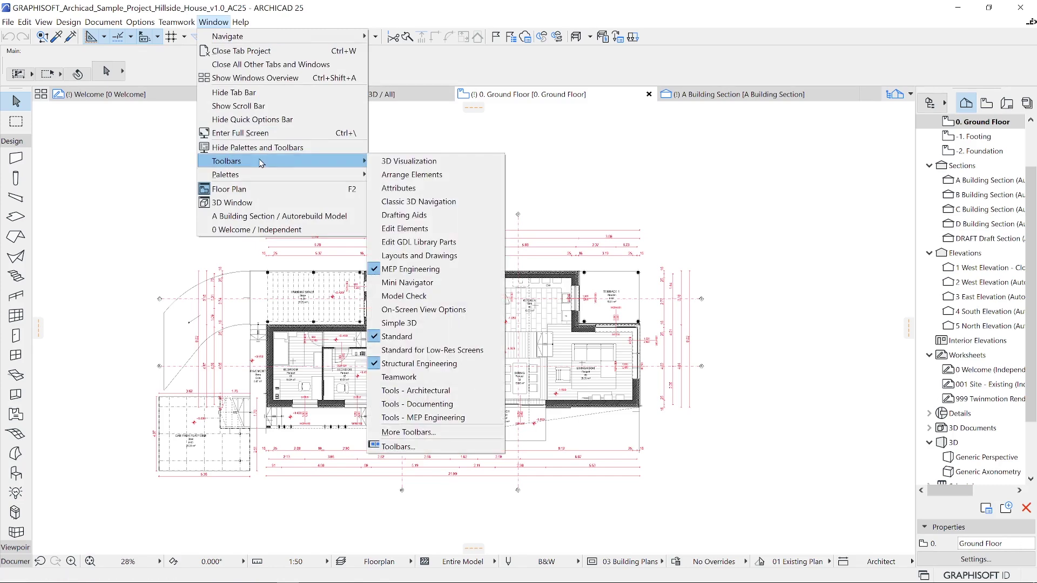
left_click(416, 188)
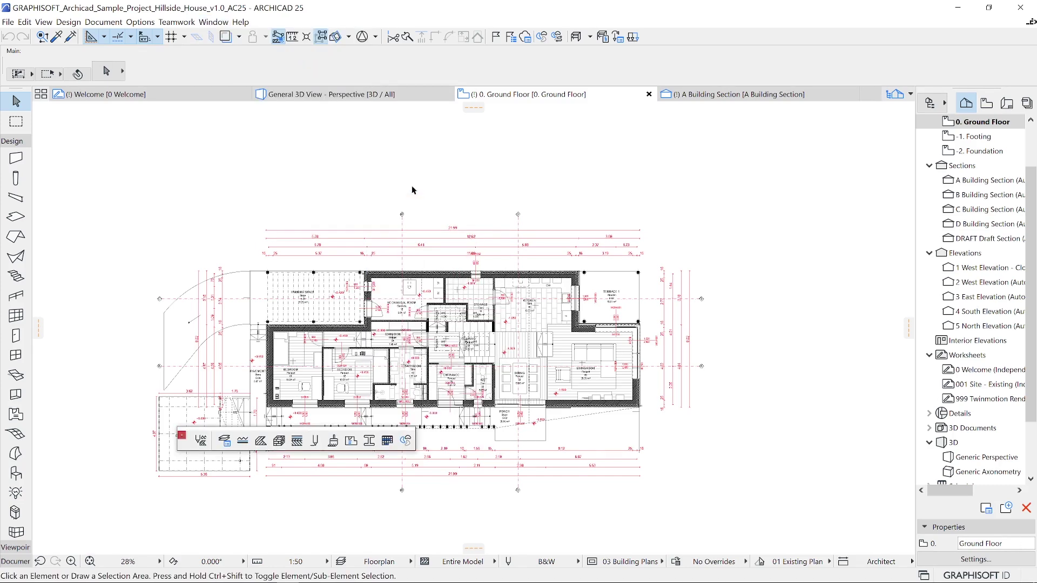
left_click_drag(182, 443, 663, 36)
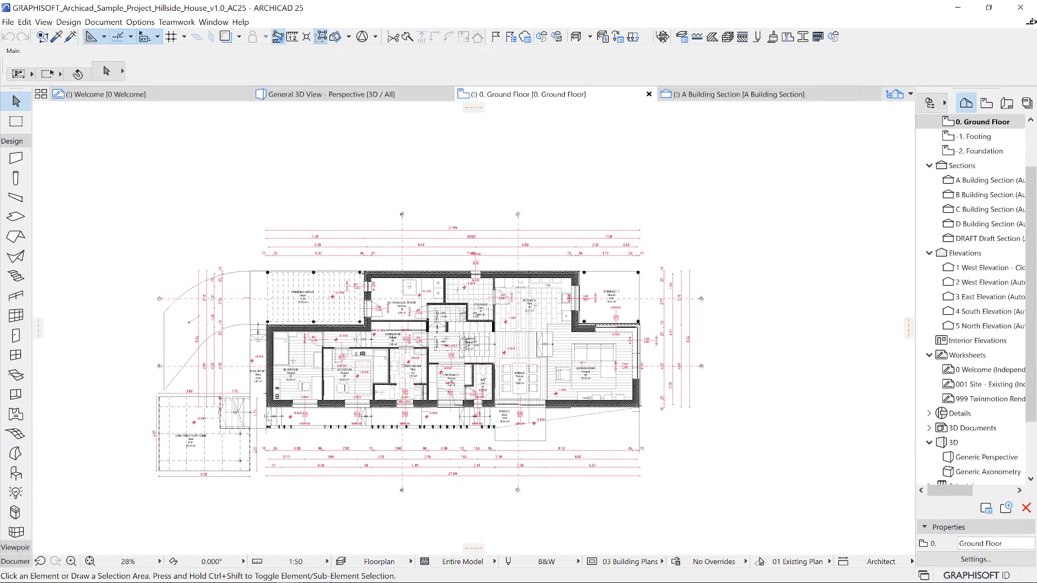
left_click_drag(656, 37, 761, 35)
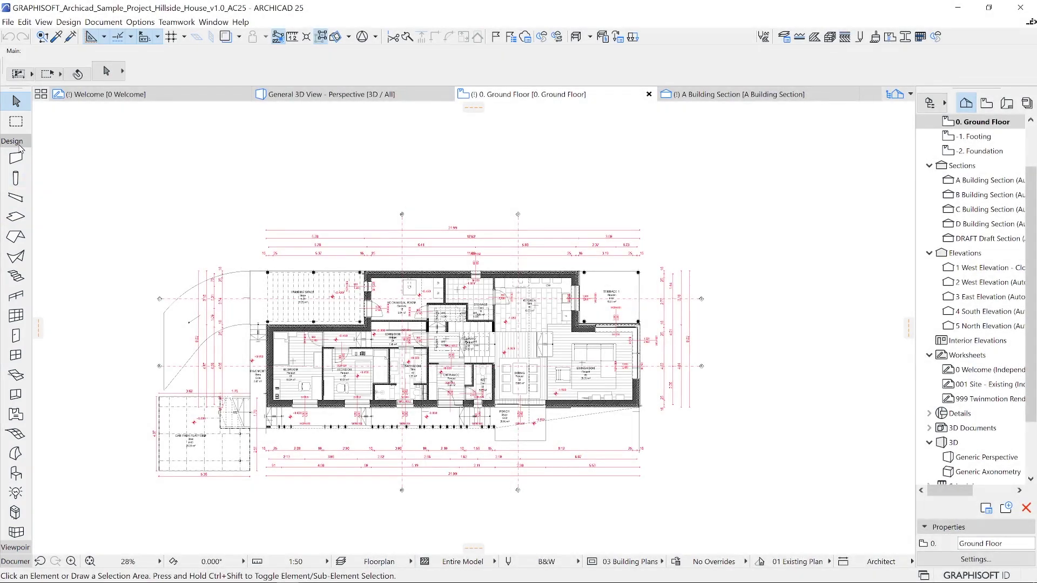
Step: Collapse the Design and Viewpoint groups, expand Document, and widen the toolbox to show tool names
left_click(19, 145)
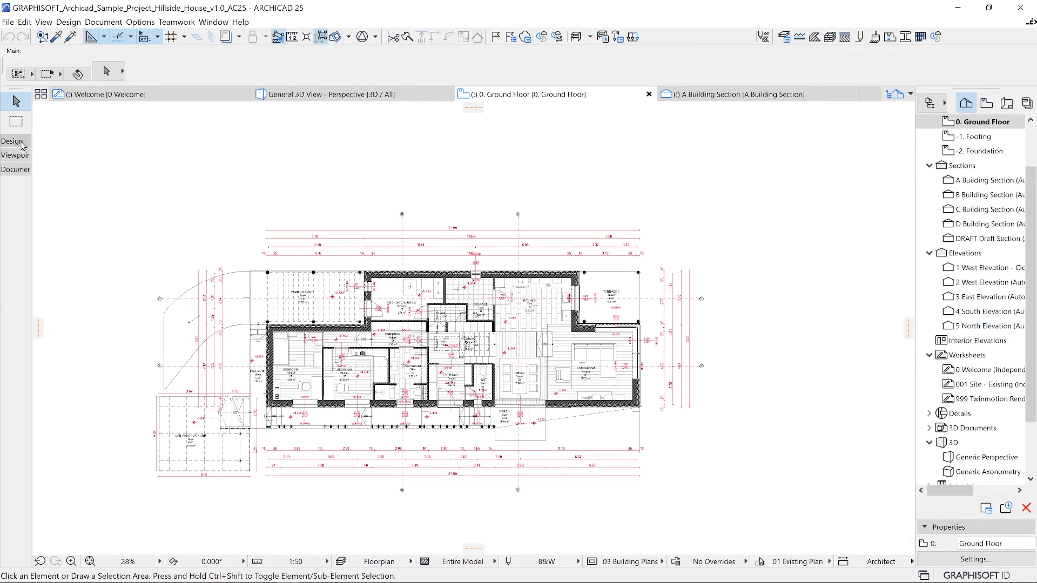
left_click(15, 155)
left_click(15, 169)
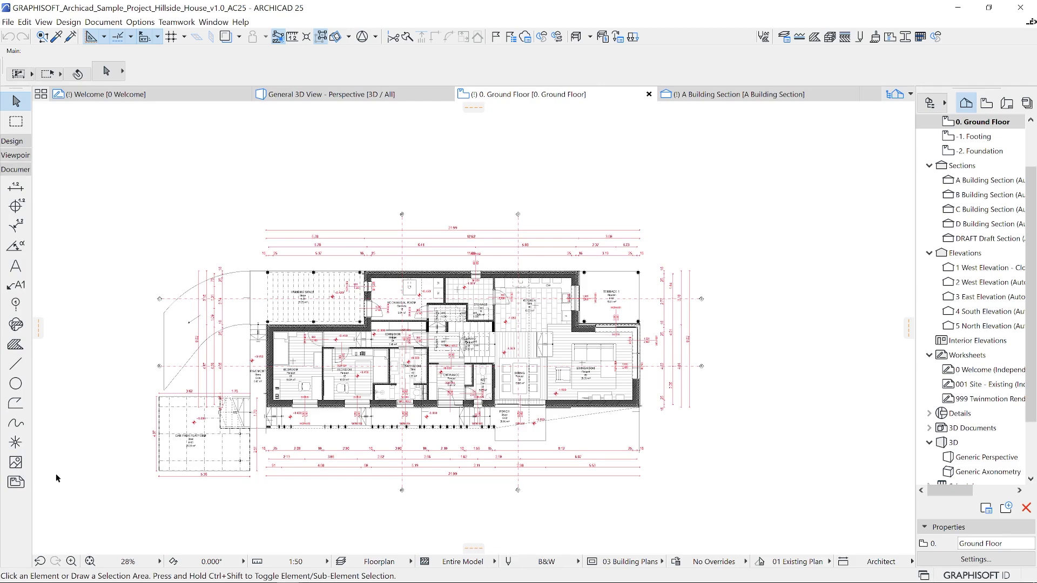
left_click_drag(33, 175, 119, 178)
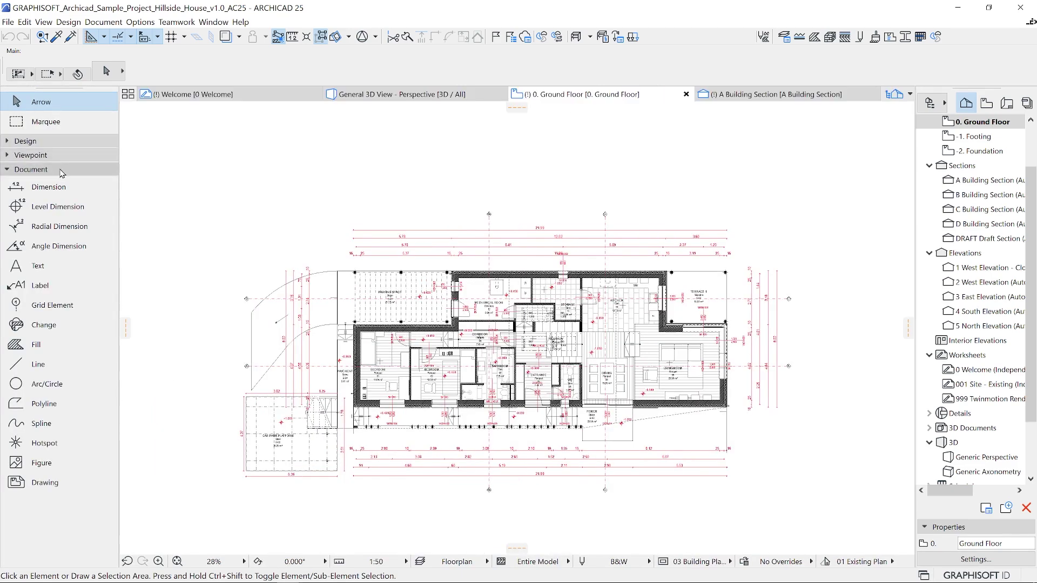
Step: Narrow the toolbox to a two-column icon layout with Design, Viewpoint and Document expanded
left_click(103, 142)
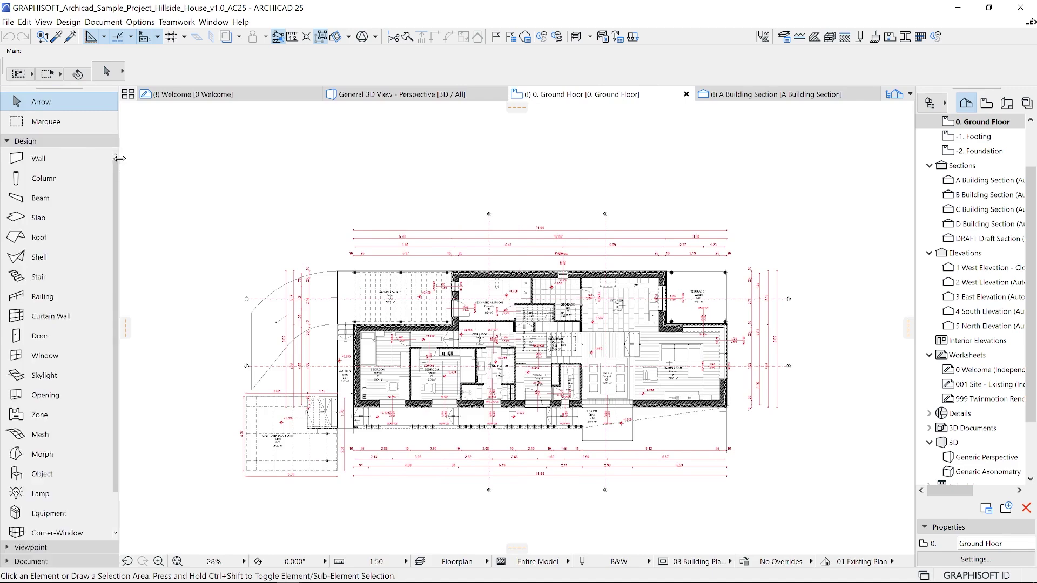
left_click_drag(117, 158, 63, 156)
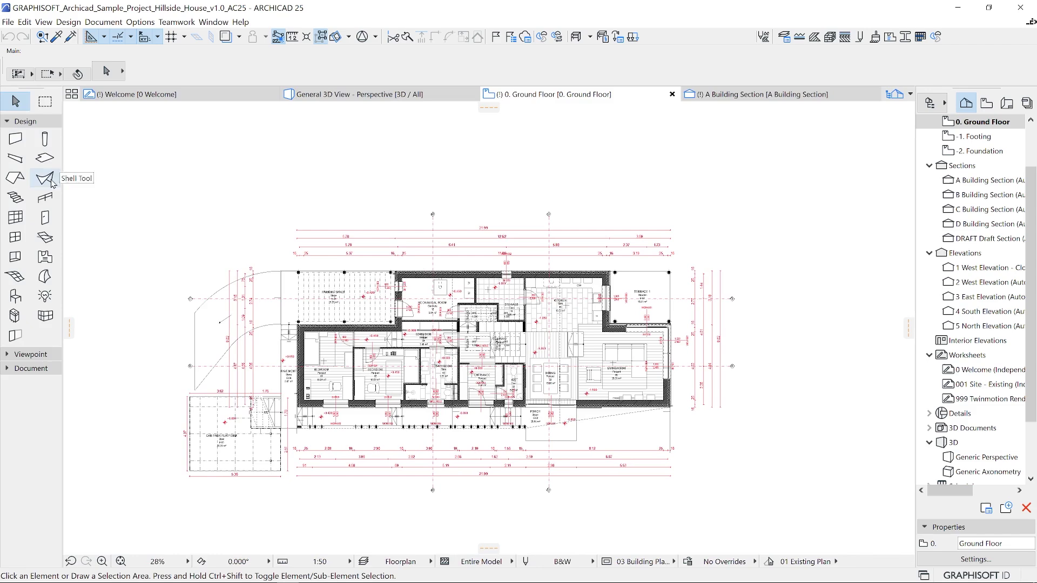
left_click(30, 354)
left_click(30, 430)
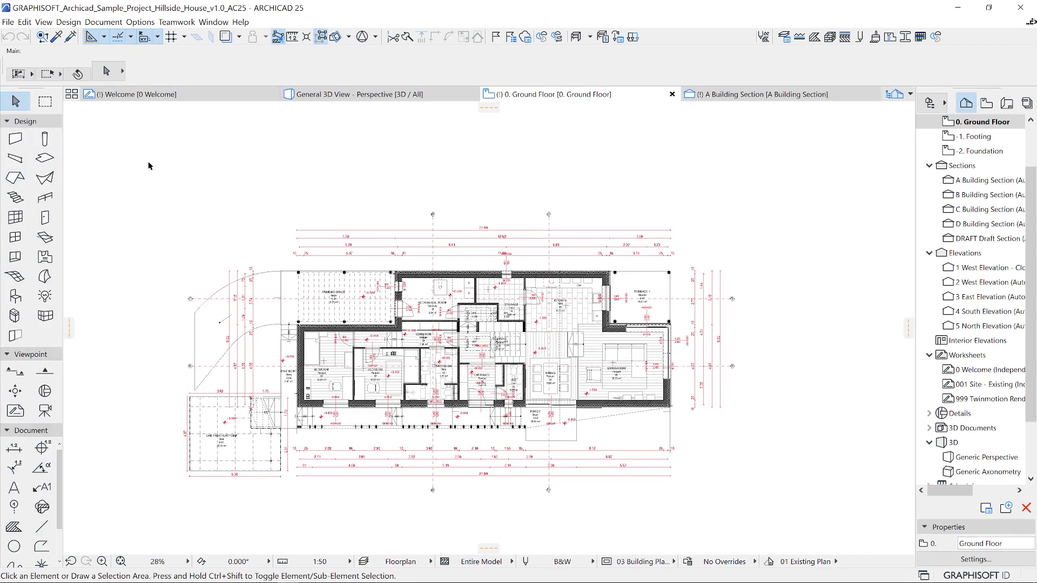
Step: Activate the Wall tool and review its Info Box settings: 15.00 thickness, Reinforced Concrete
left_click(15, 138)
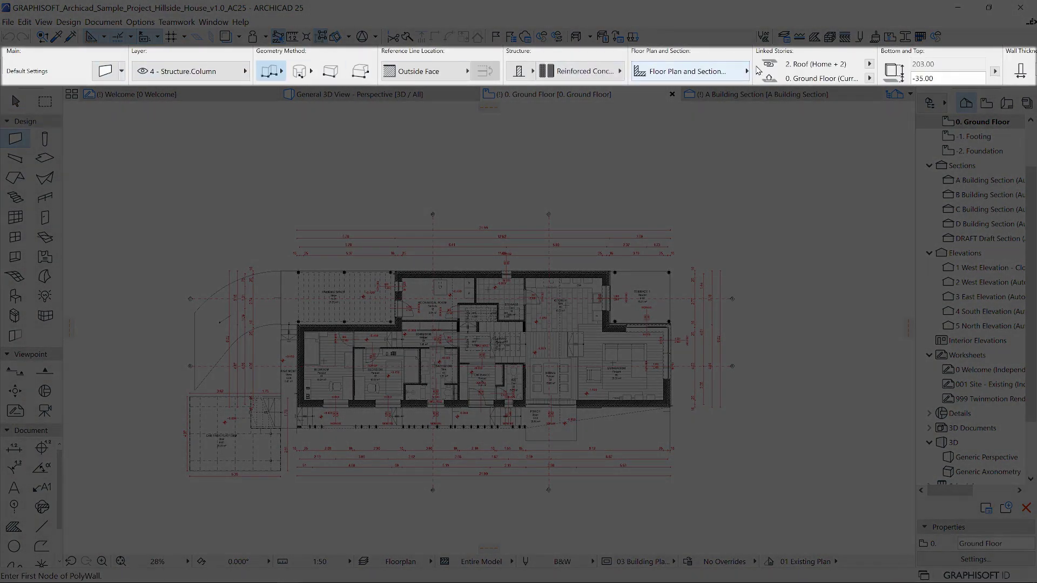
scroll(802, 72, "down", 5)
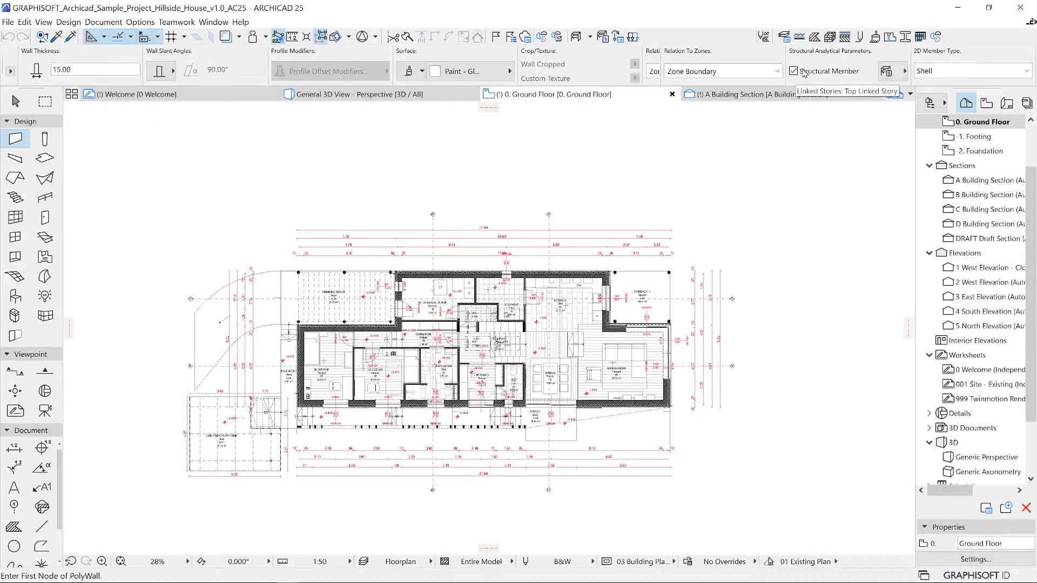
scroll(802, 72, "down", 3)
scroll(802, 72, "up", 5)
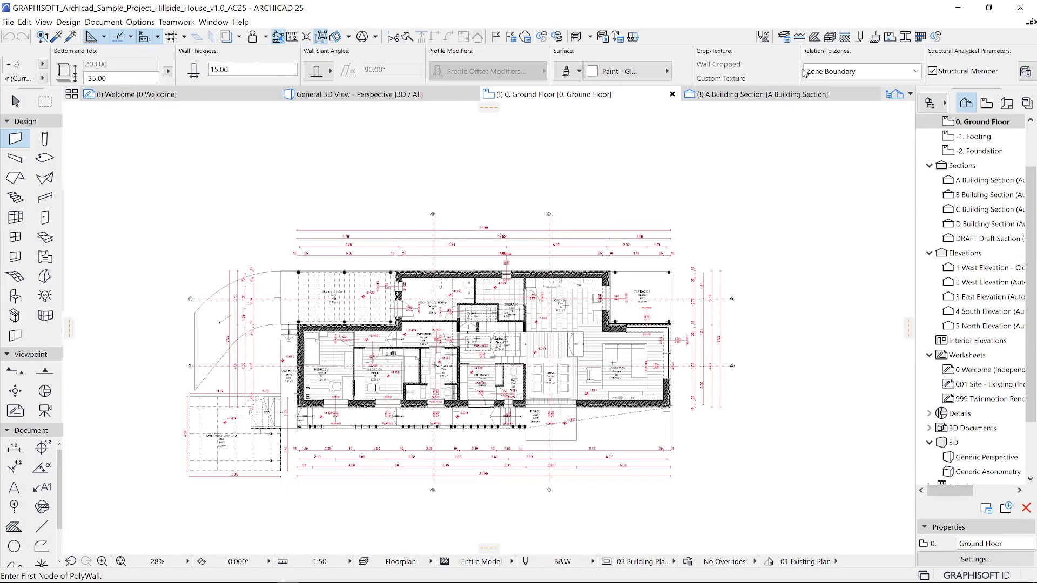
scroll(805, 72, "up", 6)
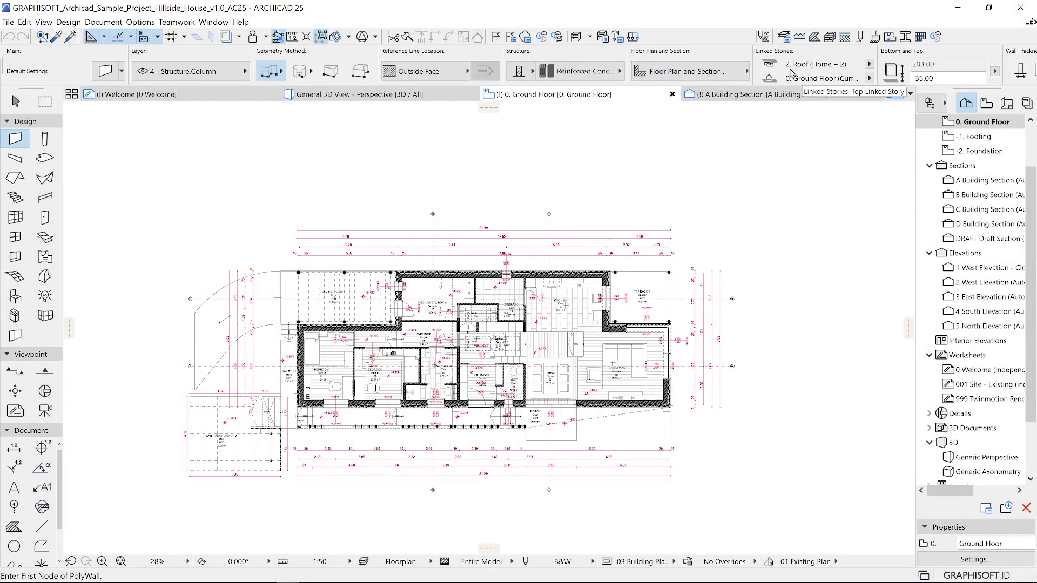
left_click(105, 71)
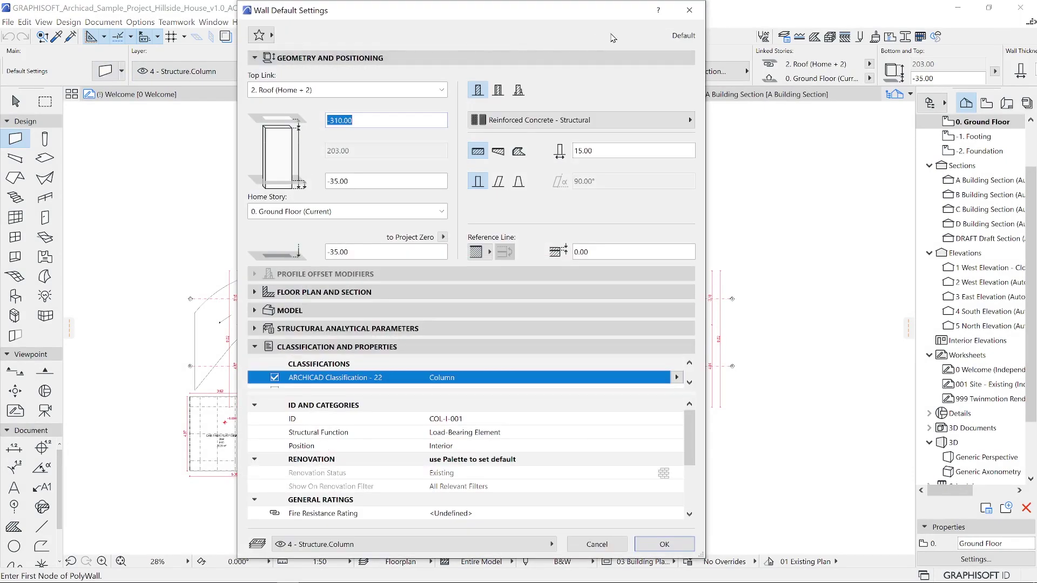
left_click(689, 10)
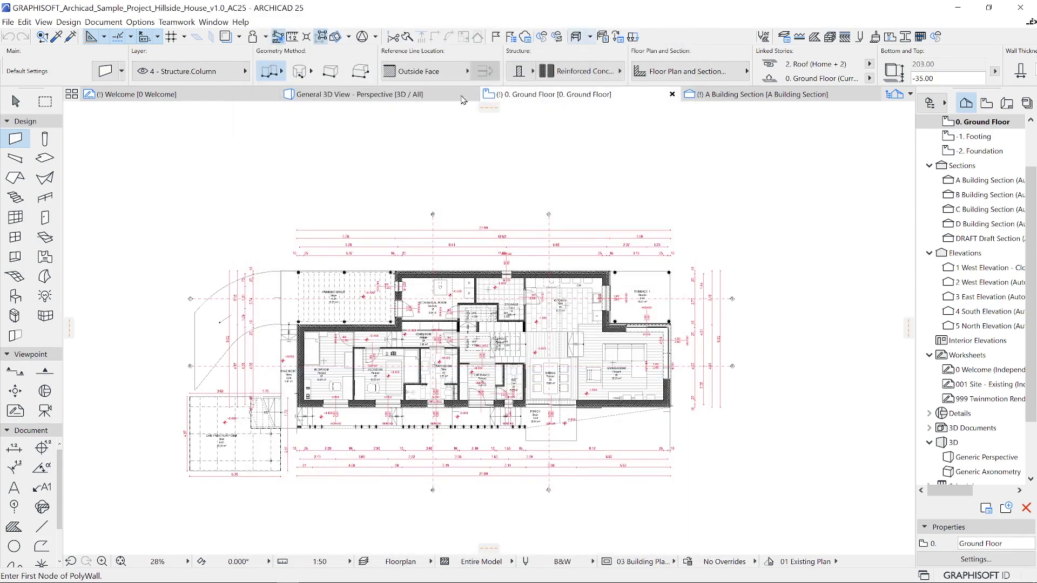
double_click(14, 140)
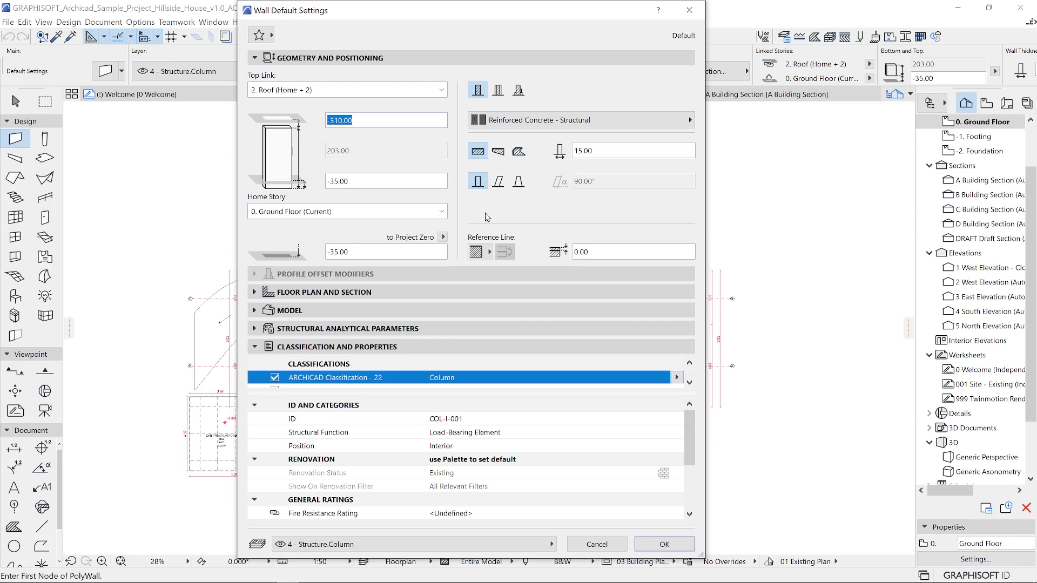
left_click(370, 293)
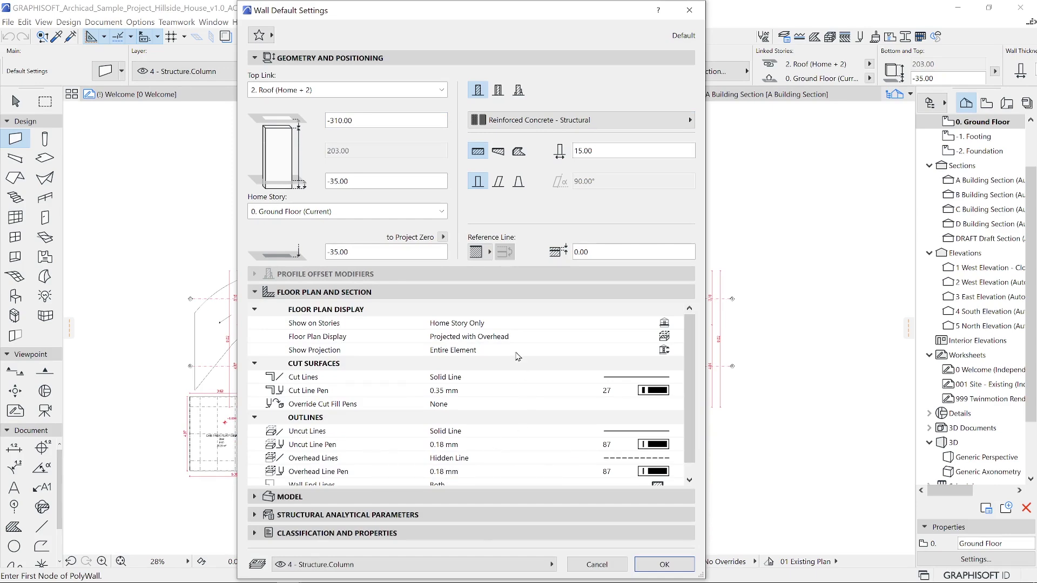
left_click(664, 564)
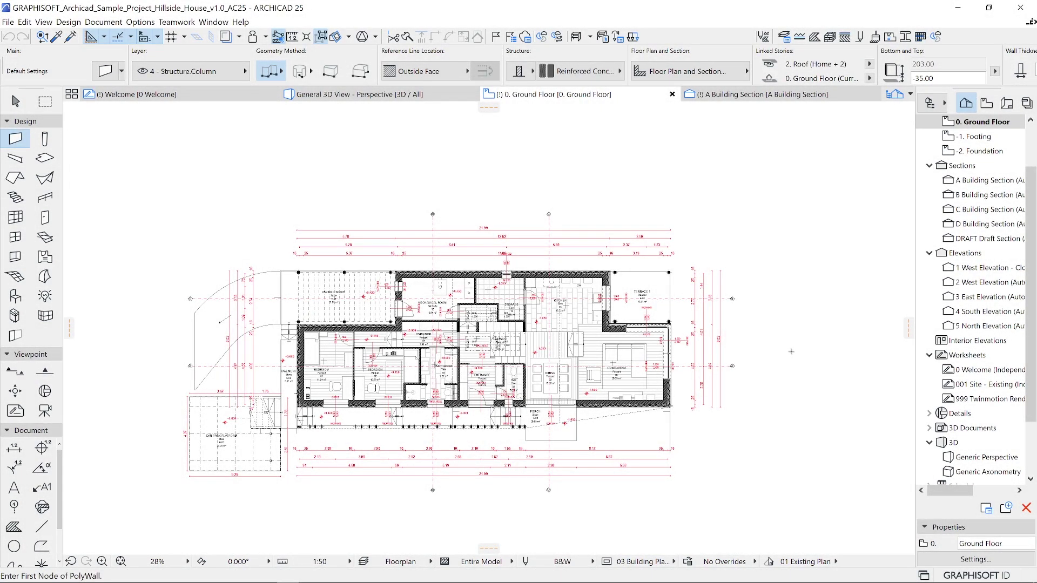
left_click(181, 562)
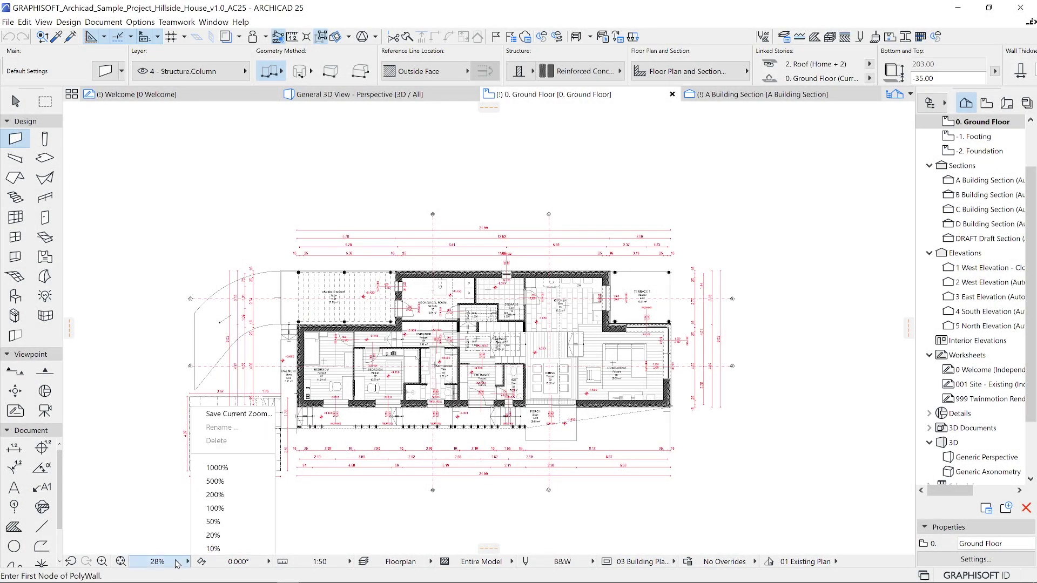
left_click(243, 508)
type("100")
key("Return")
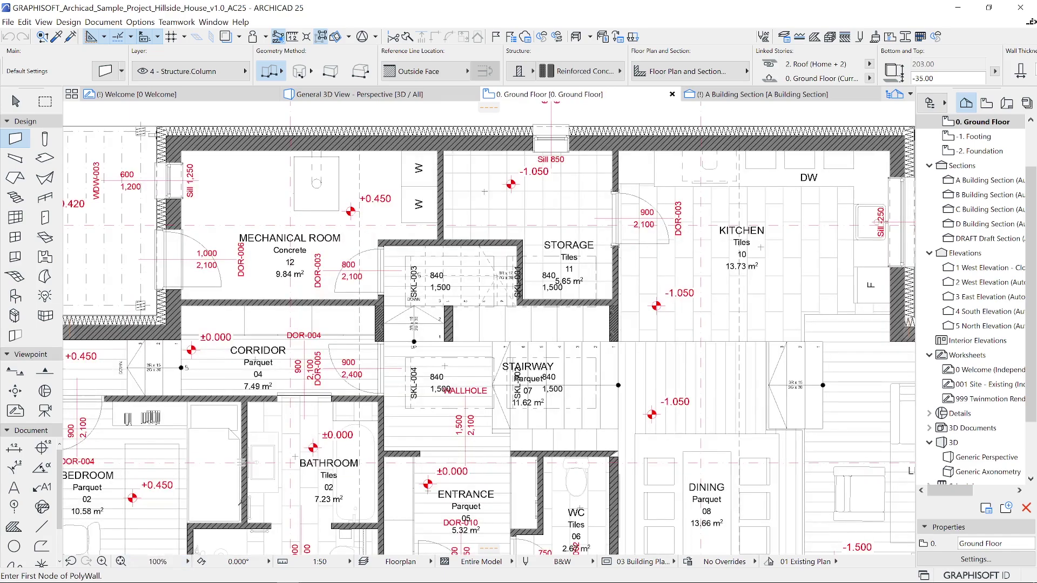
left_click(249, 563)
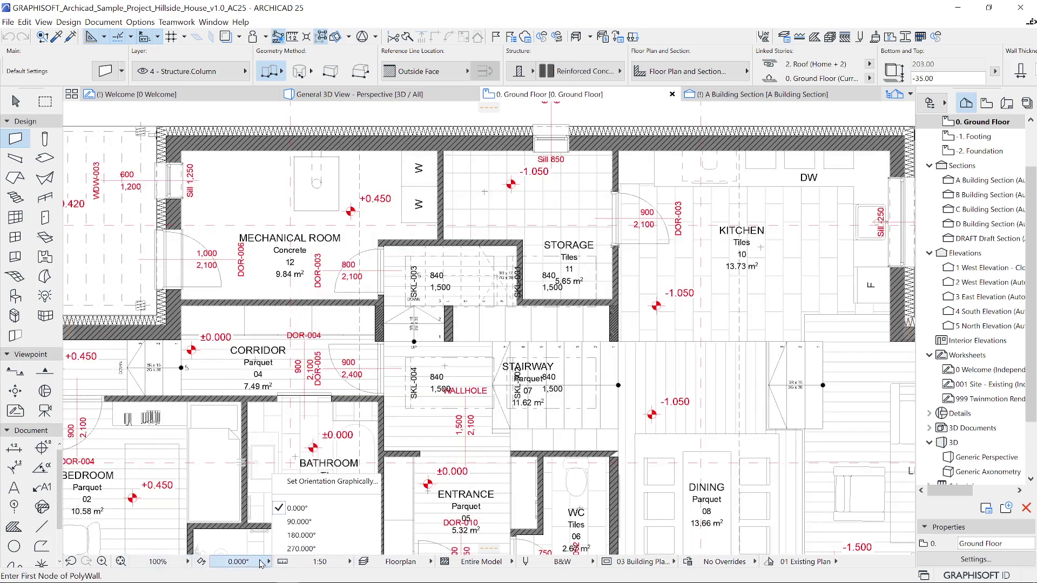
left_click(302, 521)
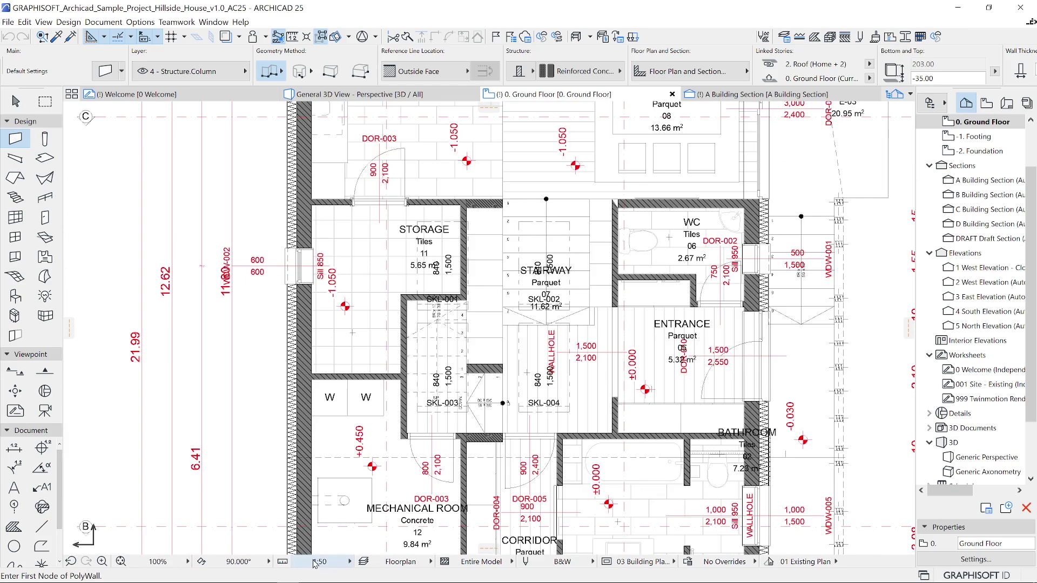
left_click(350, 560)
left_click(377, 481)
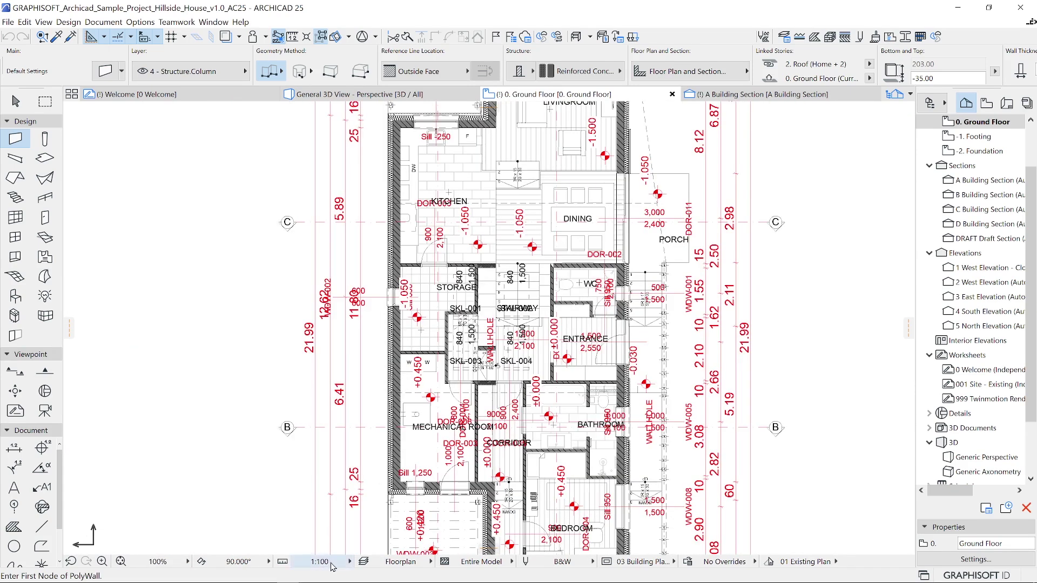
left_click(481, 562)
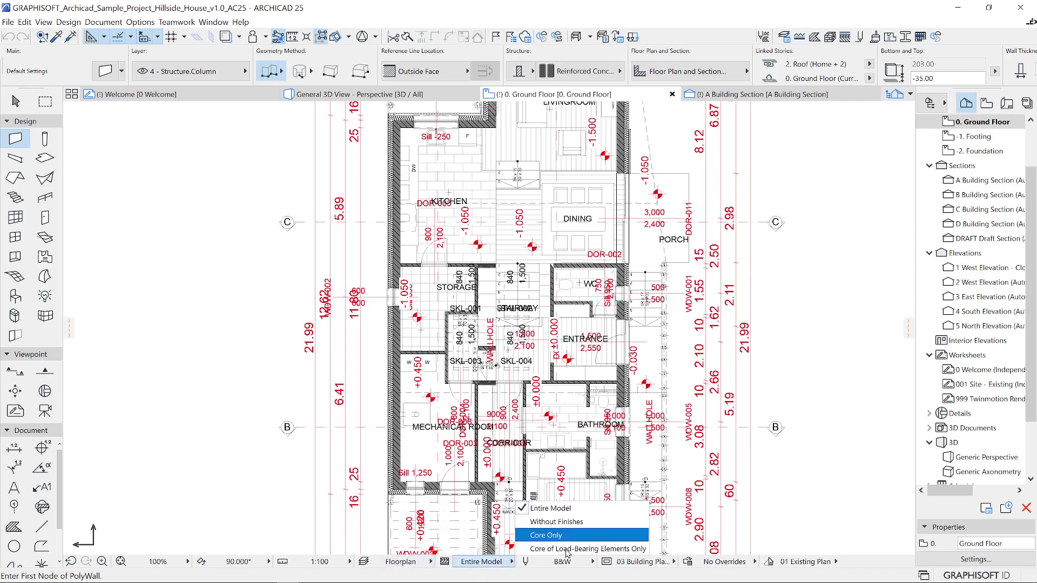
left_click(572, 567)
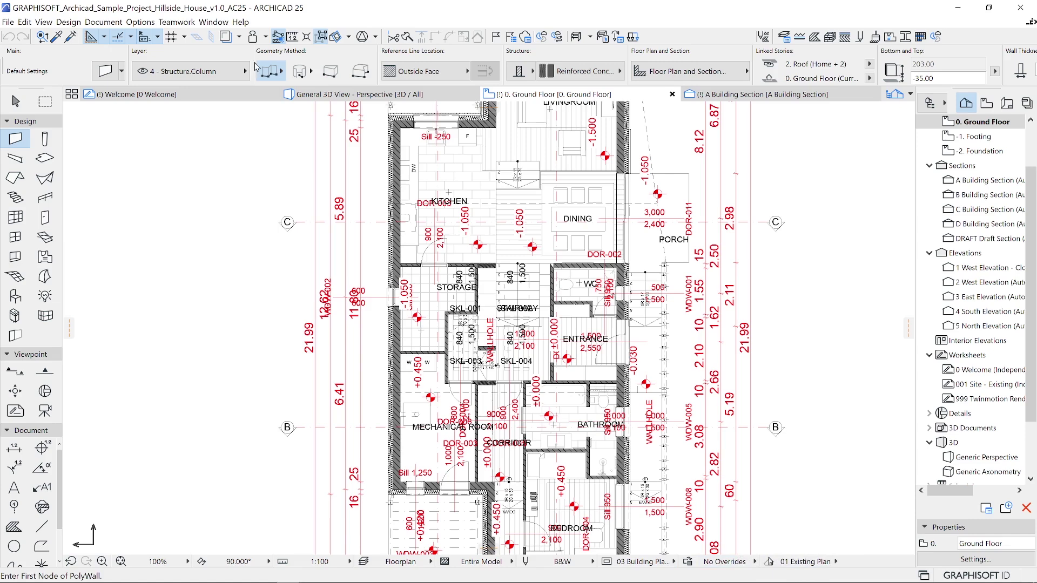
Step: Show the Quick Options palette from Window > Palettes
left_click(213, 21)
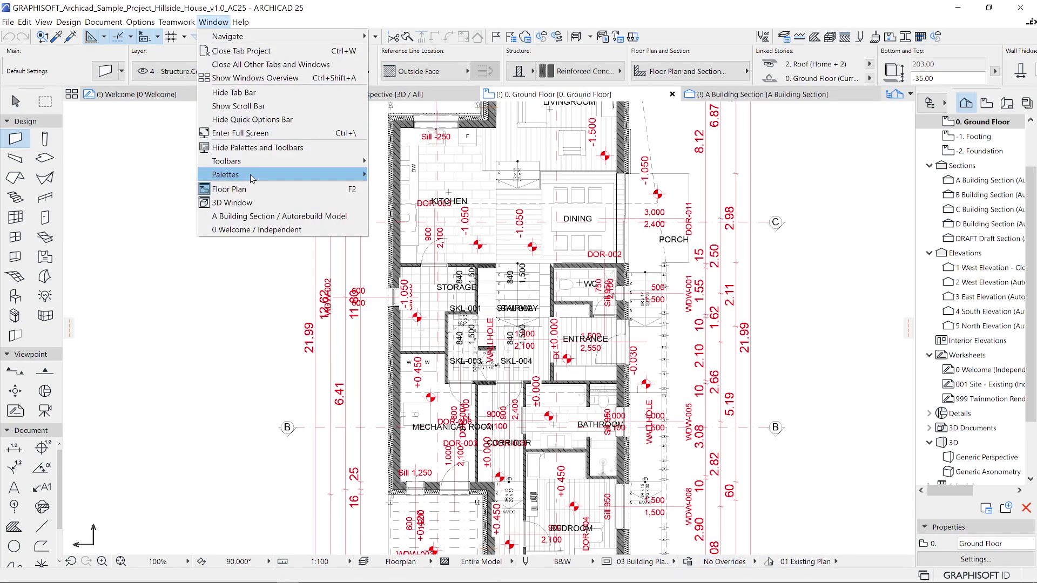
mouse_move(251, 178)
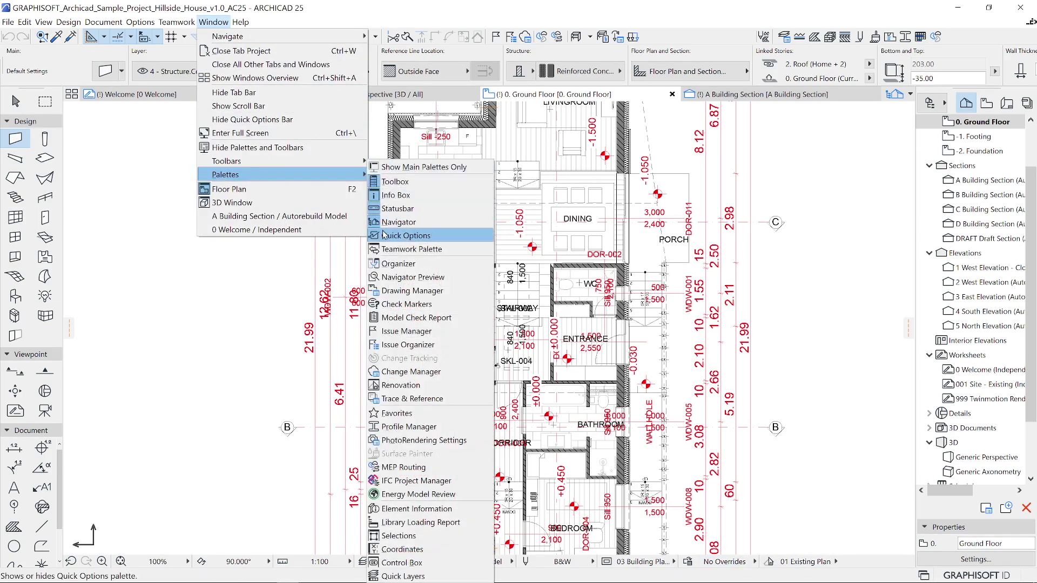
left_click(435, 236)
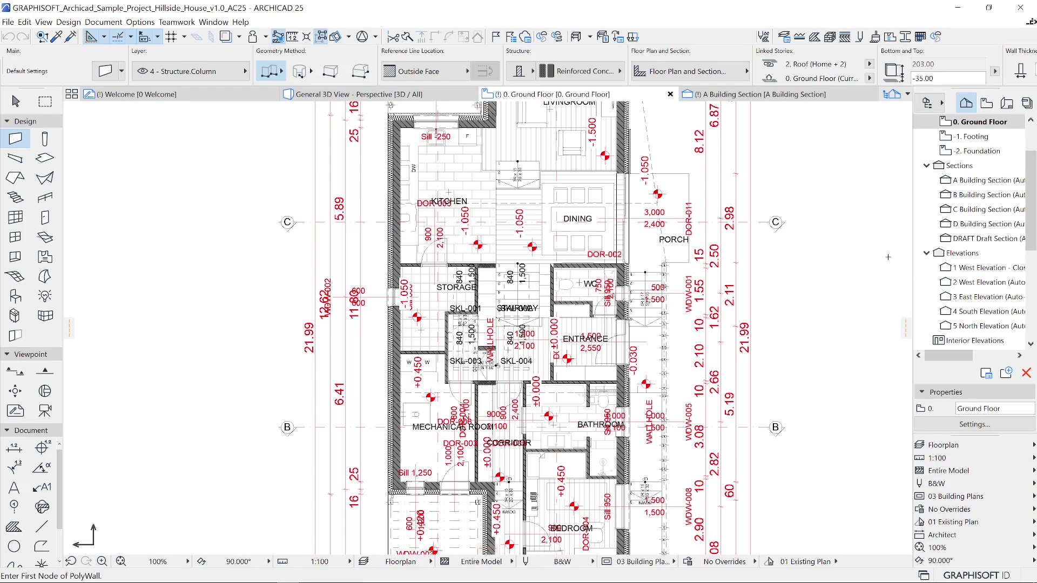
Step: Widen the Navigator, cycle through View Map, Layout Book and Publisher Sets, then return to Project Map
left_click_drag(910, 196, 838, 195)
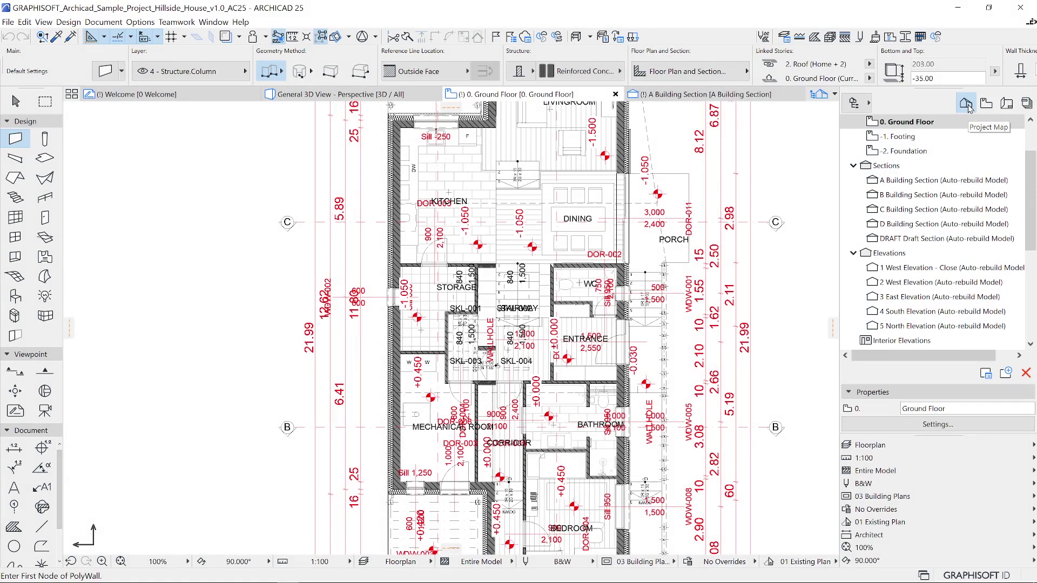
left_click(986, 104)
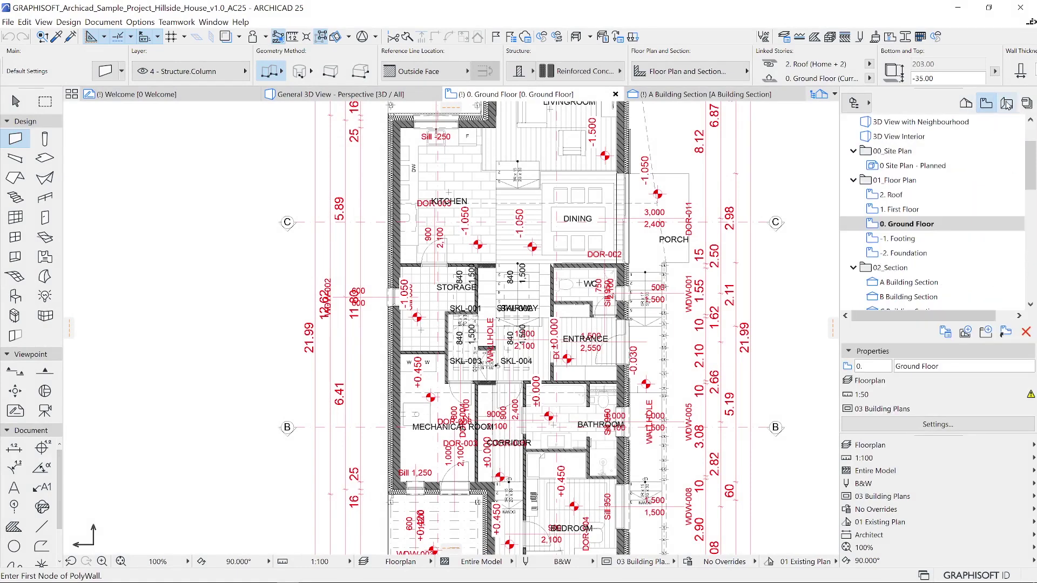
left_click(1003, 103)
left_click(1026, 104)
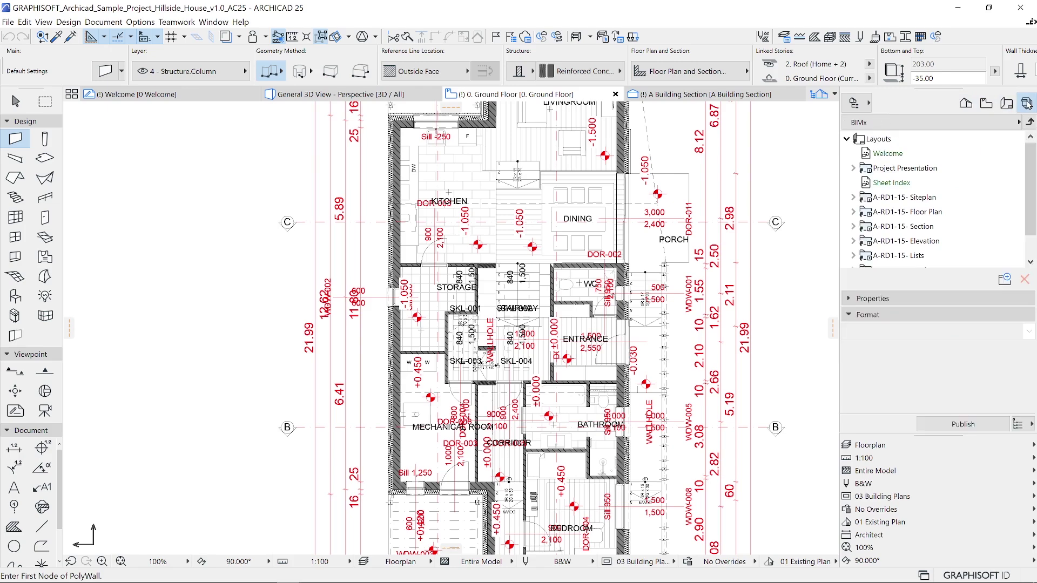
left_click(966, 103)
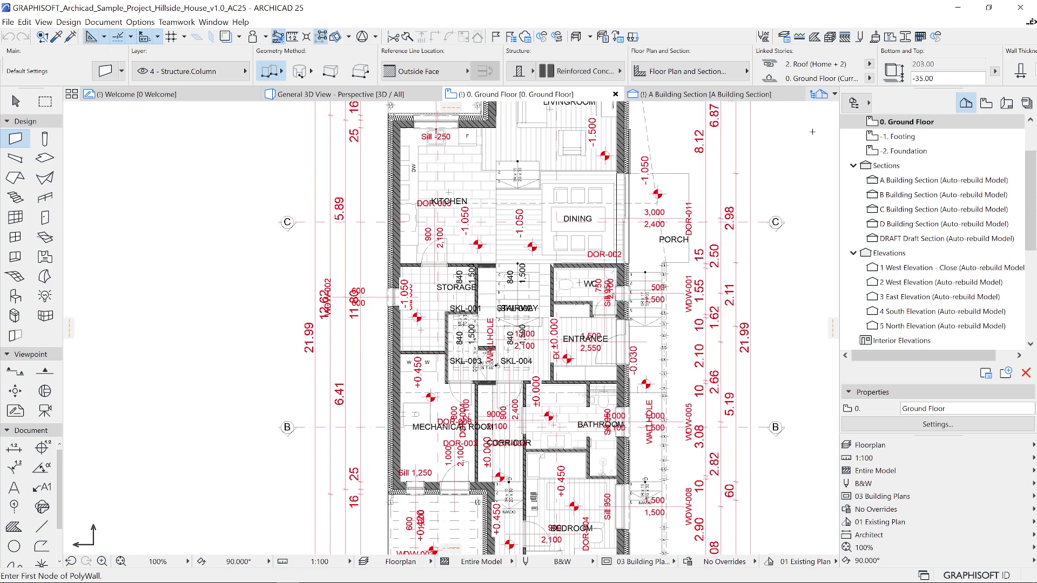
Step: Browse the Navigator palette's panel list and project options without changing anything
left_click(868, 103)
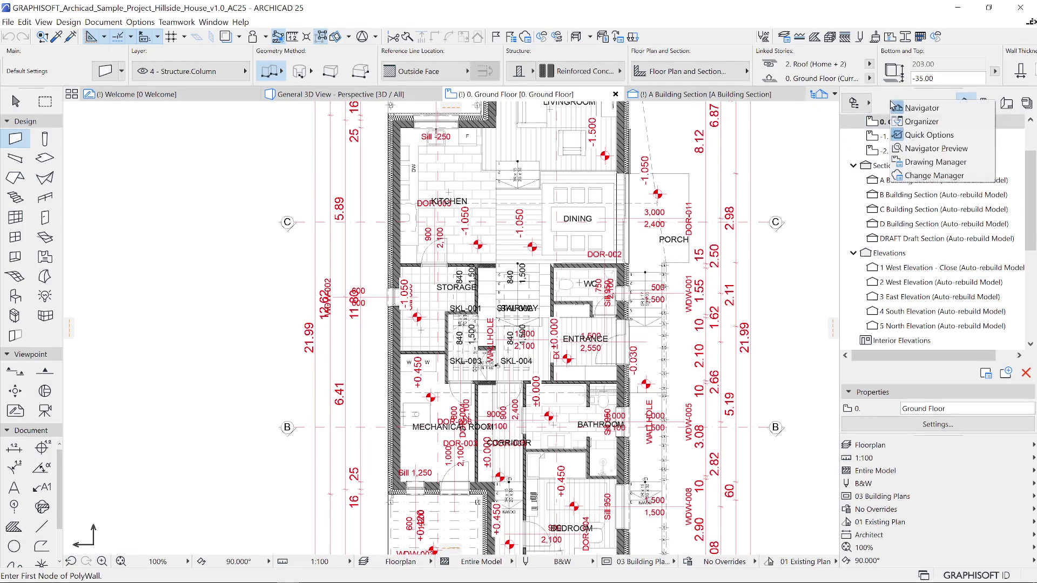
left_click(945, 110)
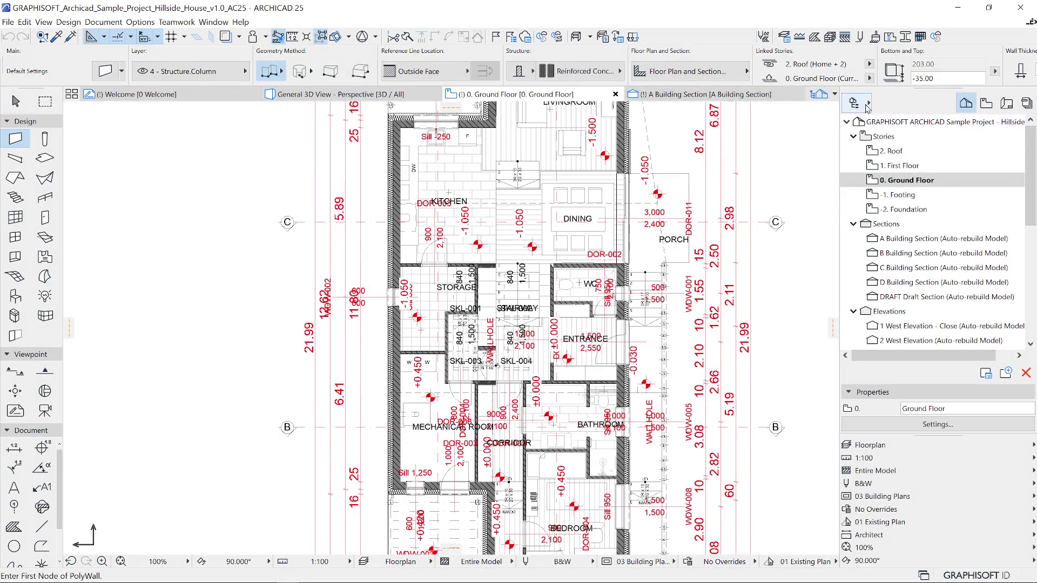
left_click(867, 106)
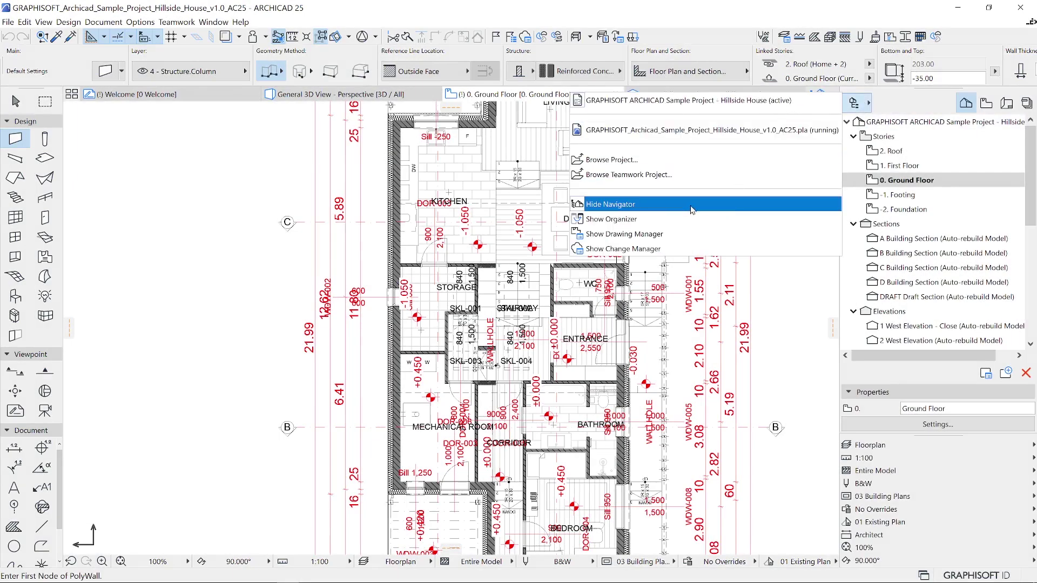
left_click(797, 282)
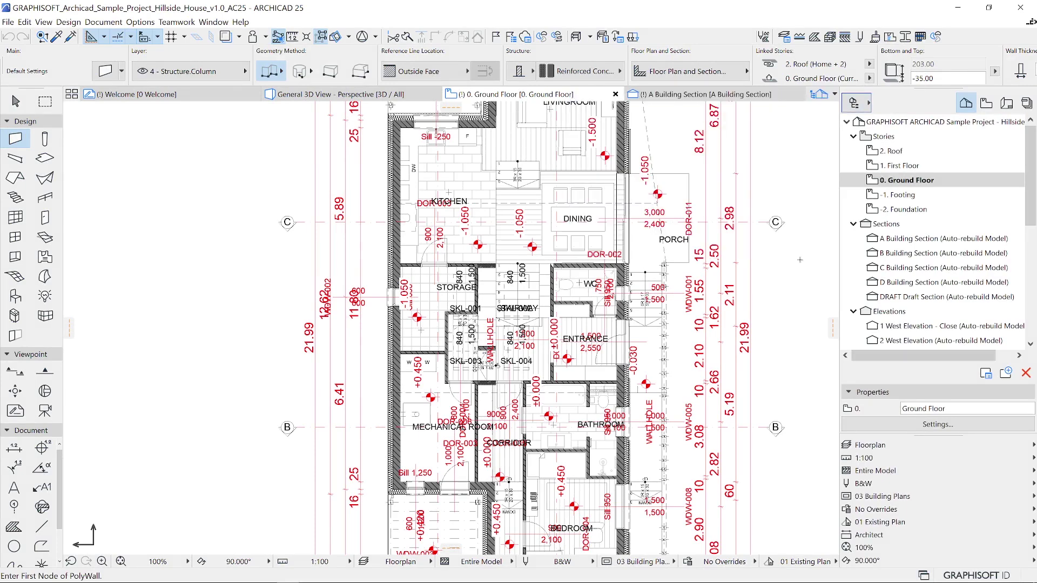
Step: Hide the Navigator palette through Window > Palettes > Navigator
left_click(214, 21)
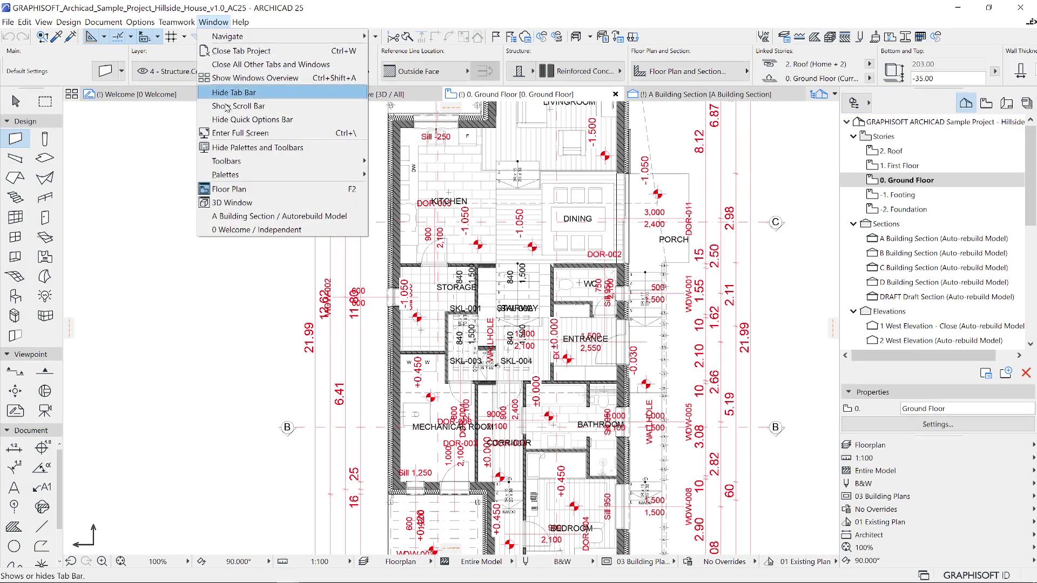
mouse_move(303, 174)
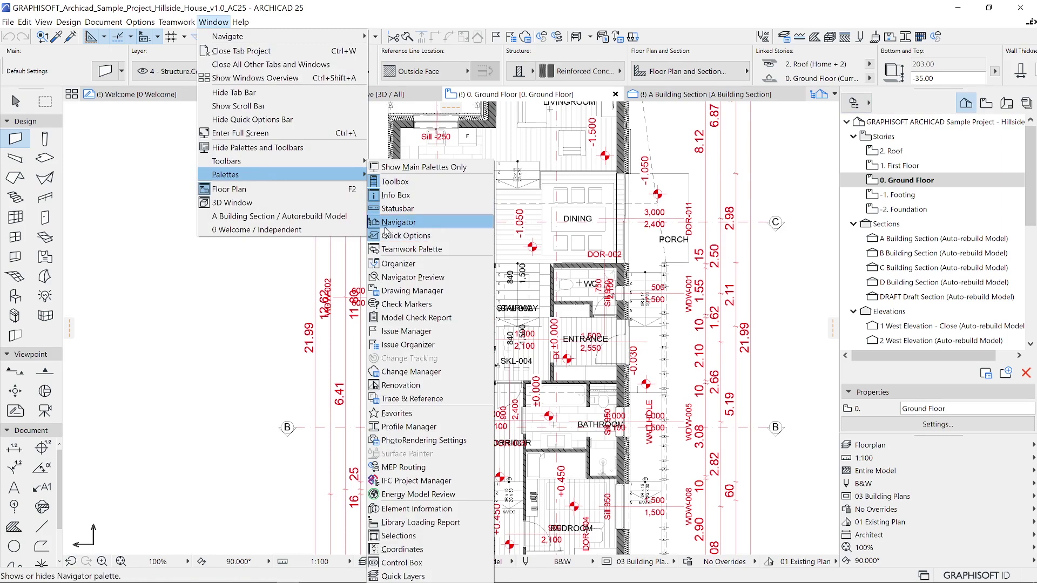
left_click(412, 222)
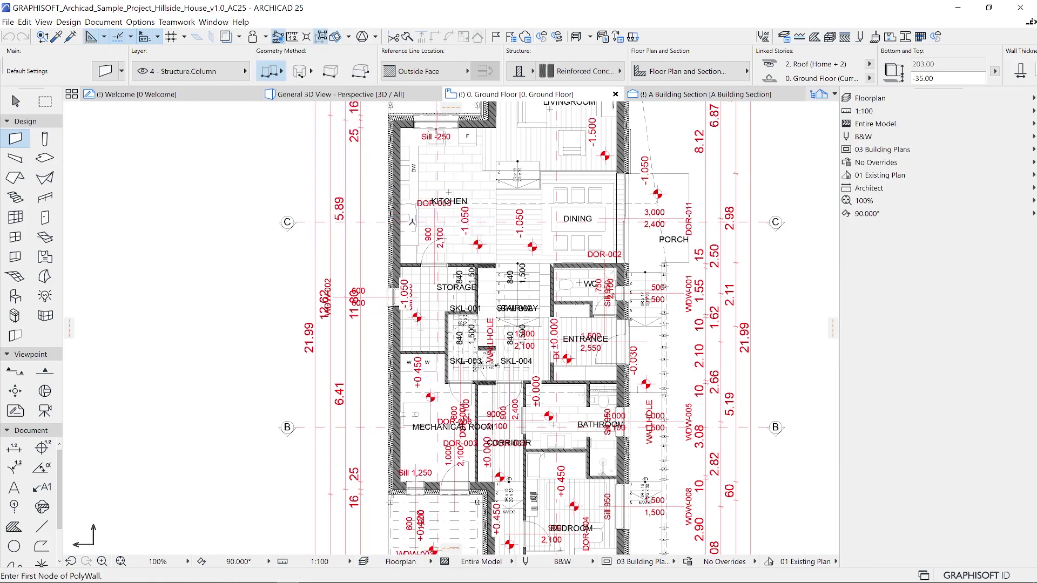
Step: Move Quick Options off the right side and expand the saved floor plan views in the View Map
left_click_drag(837, 149, 788, 214)
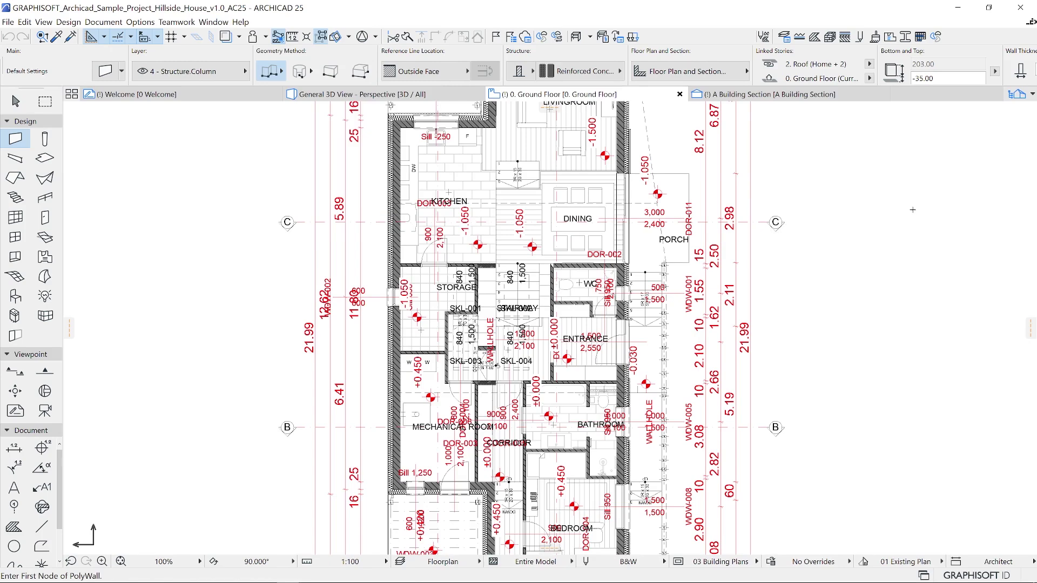
left_click(1017, 94)
left_click(1004, 115)
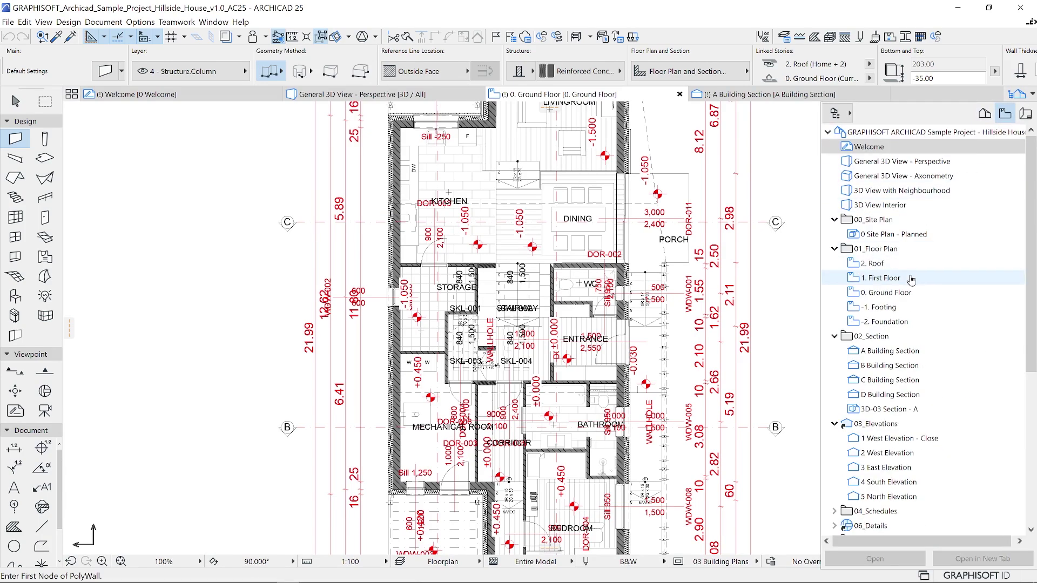
scroll(849, 463, "down", 2)
left_click(841, 453)
Step: Open the coloured ground floor plan view, then go through General 3D to the A Building Section
double_click(899, 467)
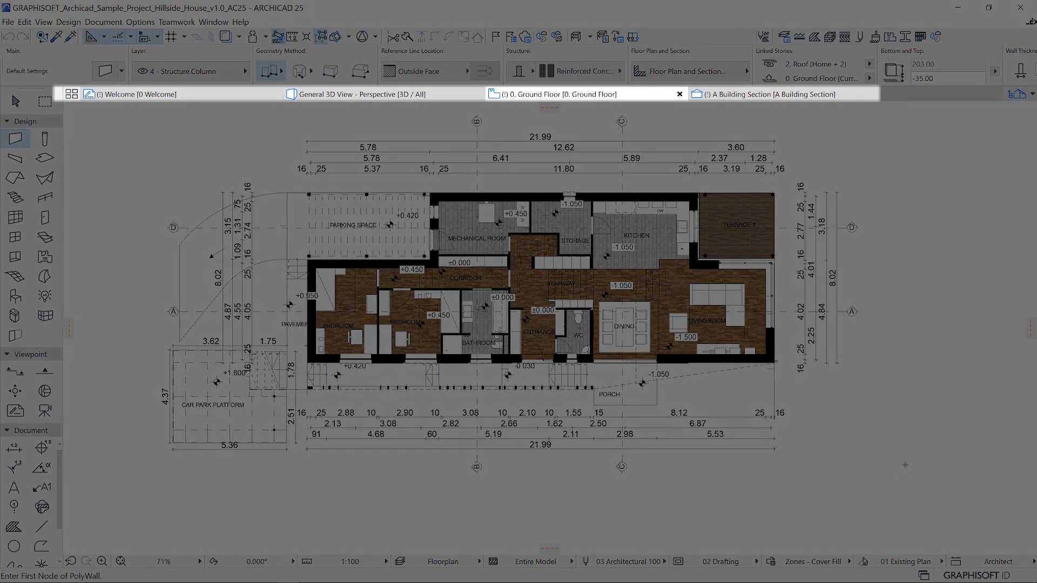
left_click(402, 95)
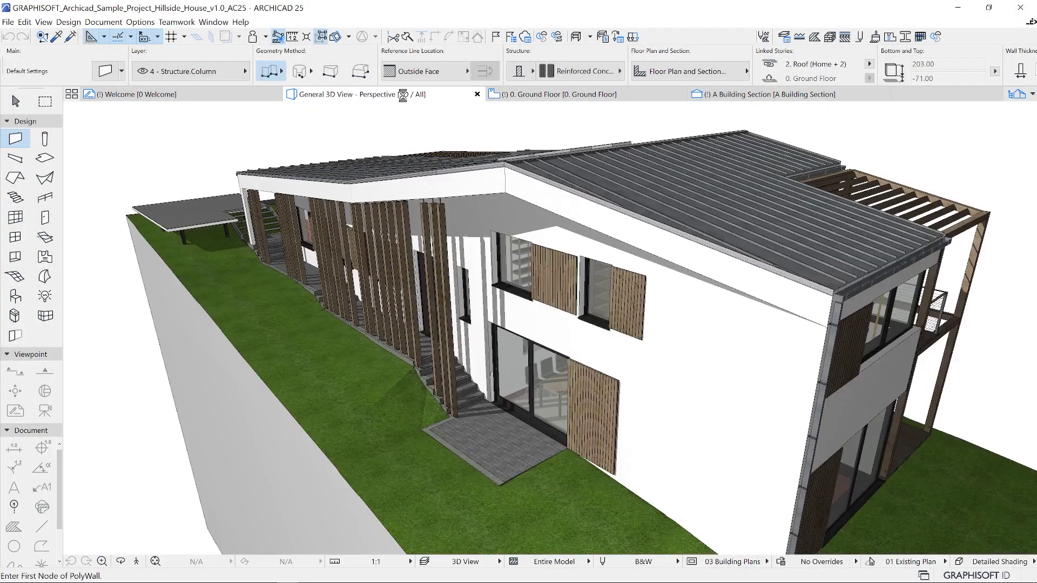
left_click(819, 96)
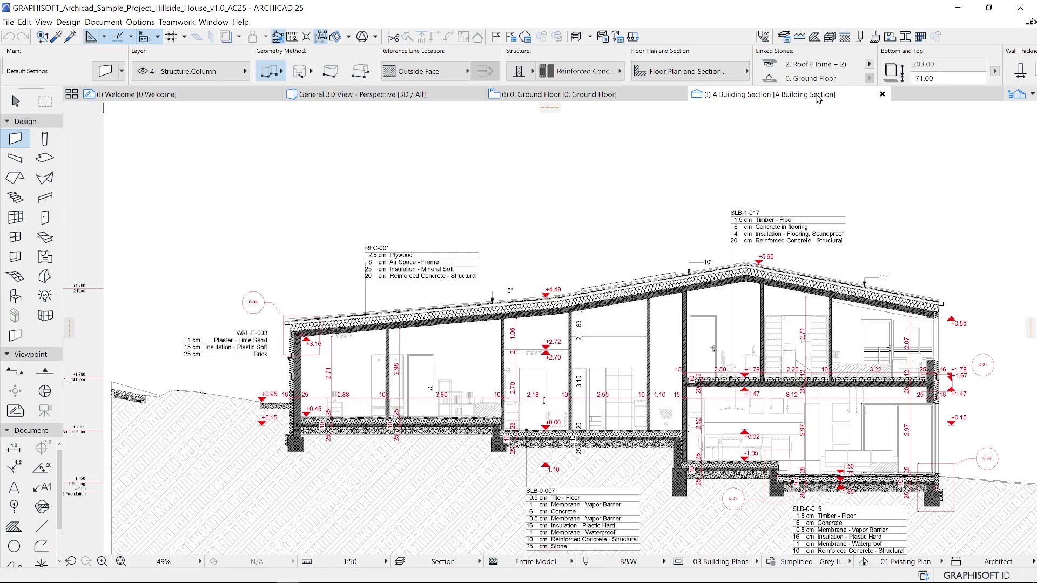
Step: Pick up the A Building Section's view settings and check the Ground Floor tab's view options
right_click(820, 99)
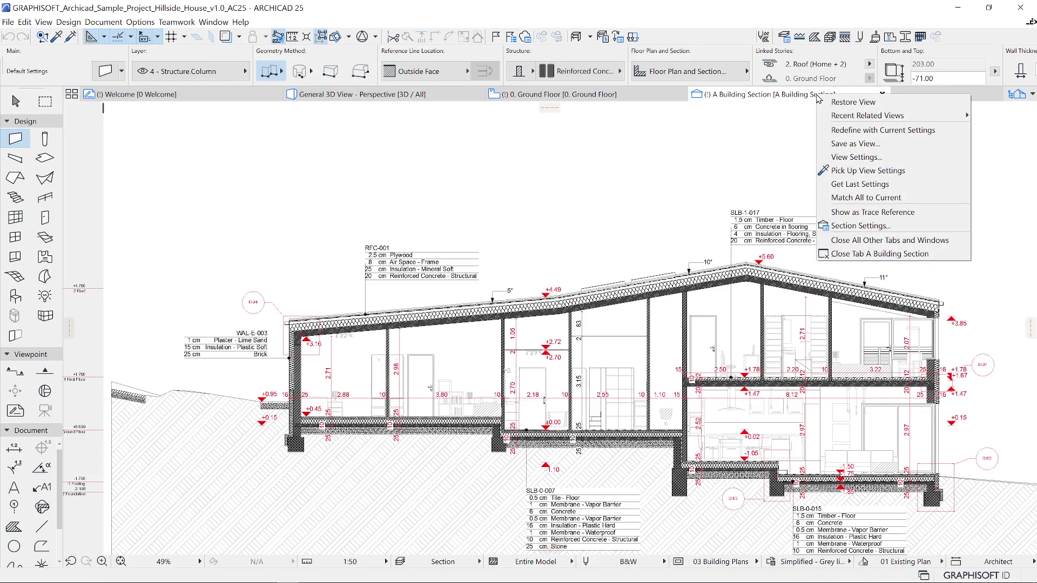
left_click(871, 172)
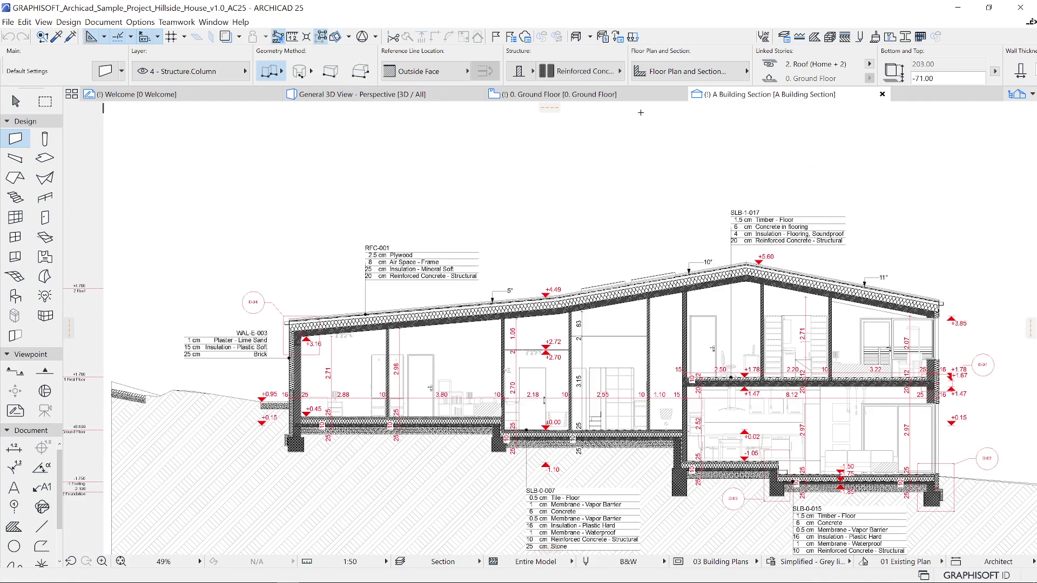
right_click(625, 95)
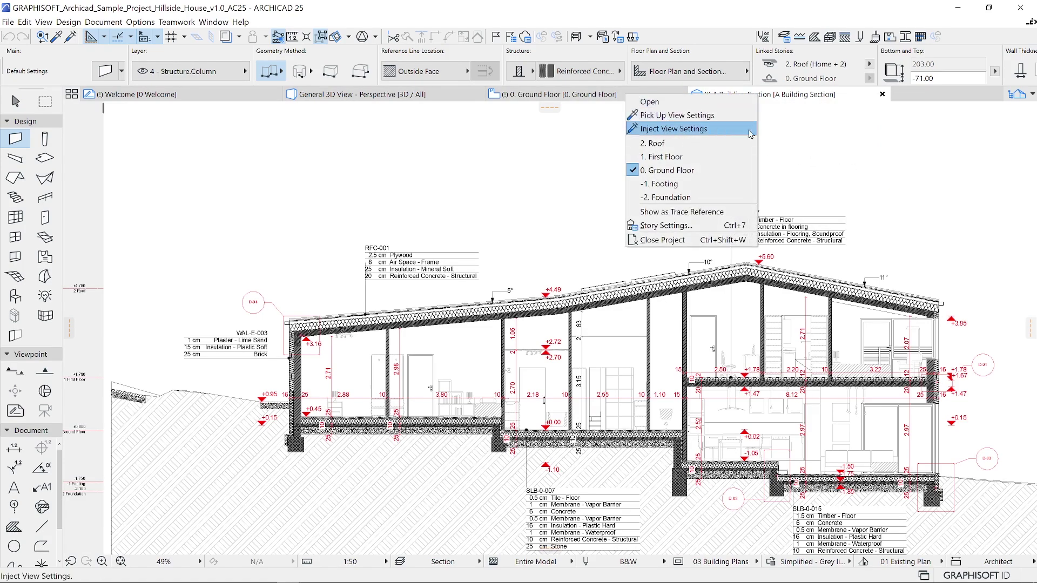
left_click(804, 136)
Step: Open and close the section's settings unchanged, then pick the Ground Floor plan from Windows Overview
right_click(801, 98)
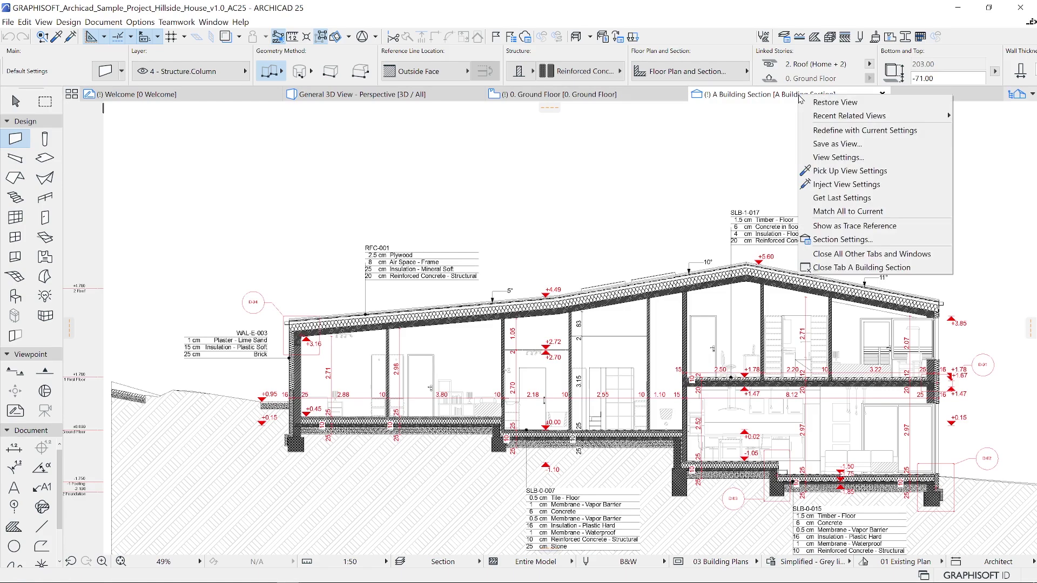
left_click(834, 239)
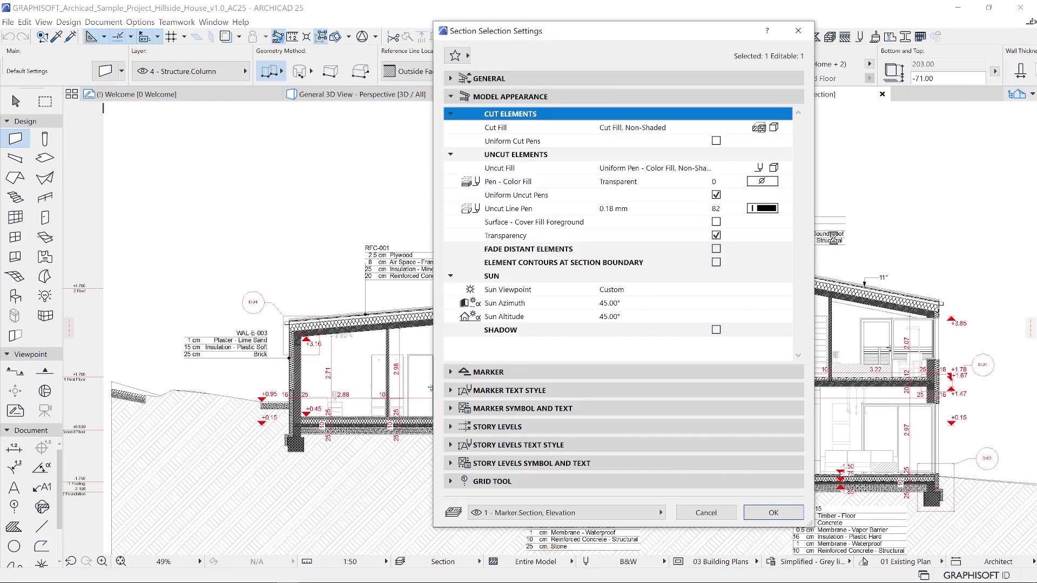
left_click(798, 30)
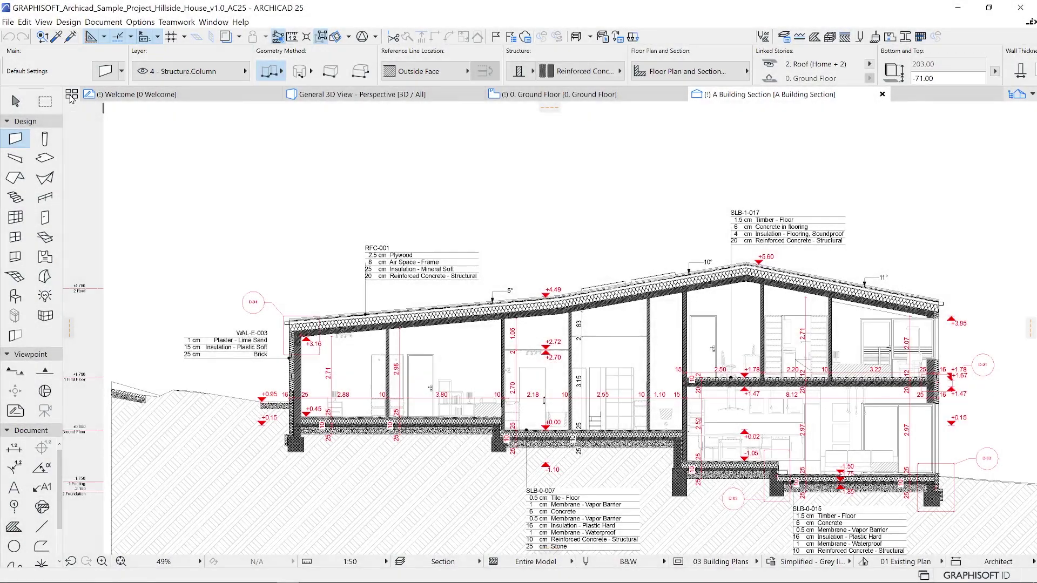
left_click(70, 99)
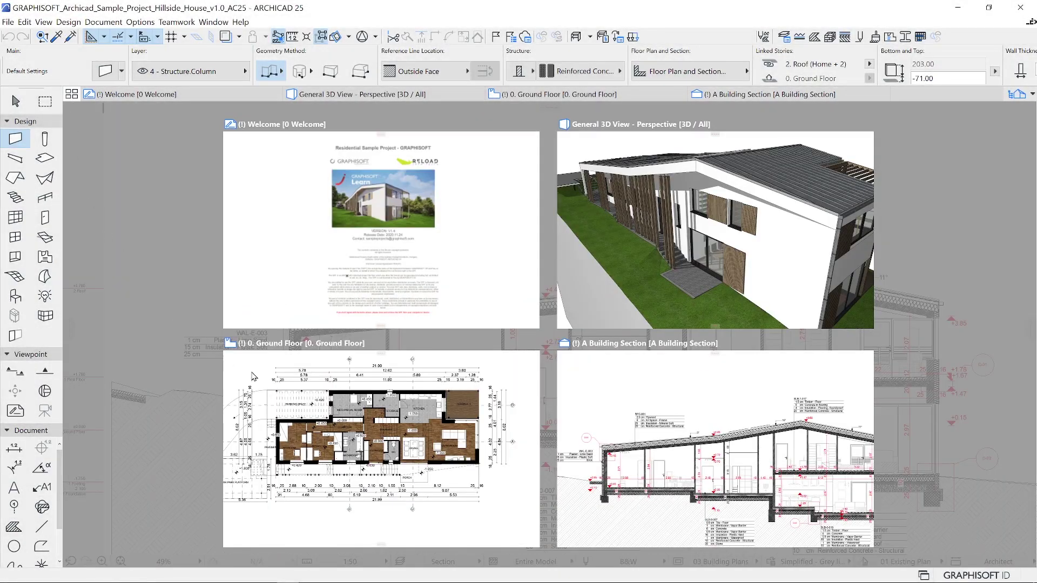
left_click(386, 404)
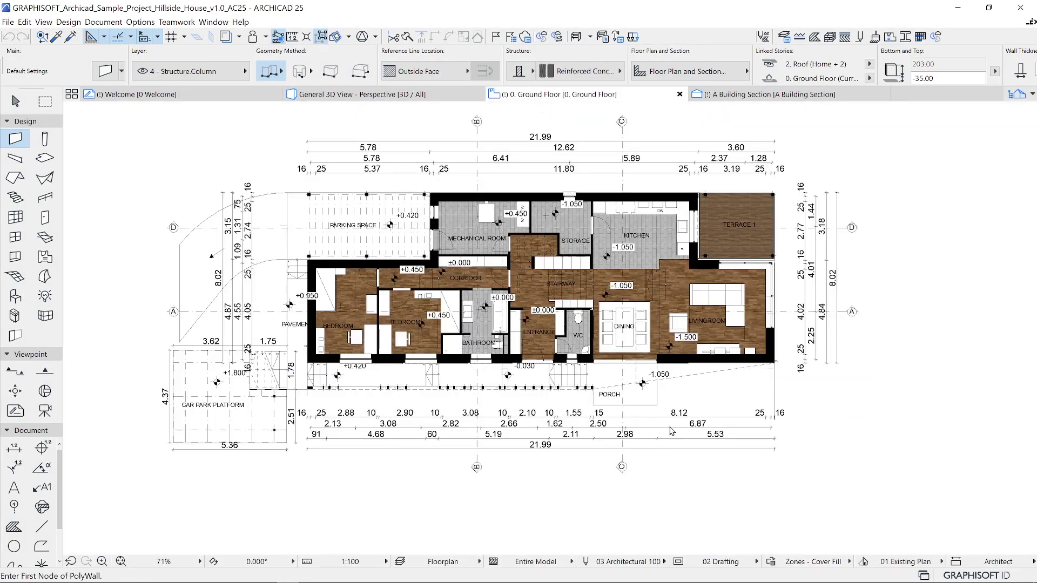